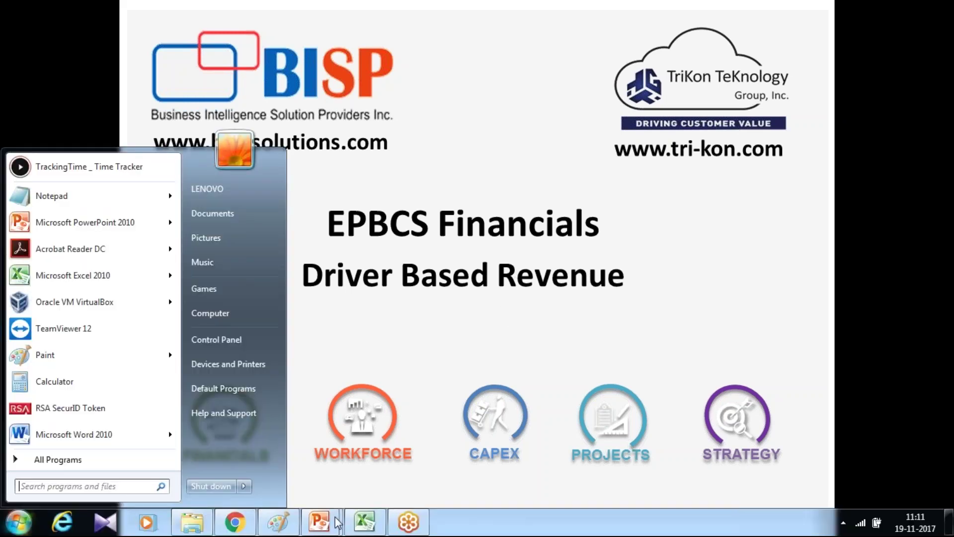
Switch from the EPBCS Financials PowerPoint slide to the Oracle EPM Cloud home page in Chrome
{"action": "left_click", "coordinate": [251, 522]}
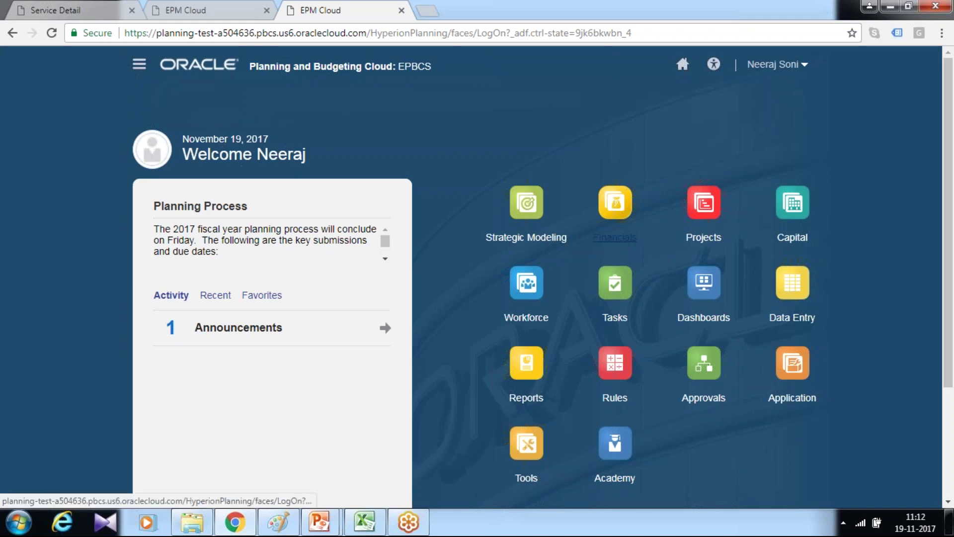
Go through Financials and Revenue to the Driver and Trend Based forms for FY10, Smart Phone 4 in, US Market
{"action": "left_click", "coordinate": [614, 238]}
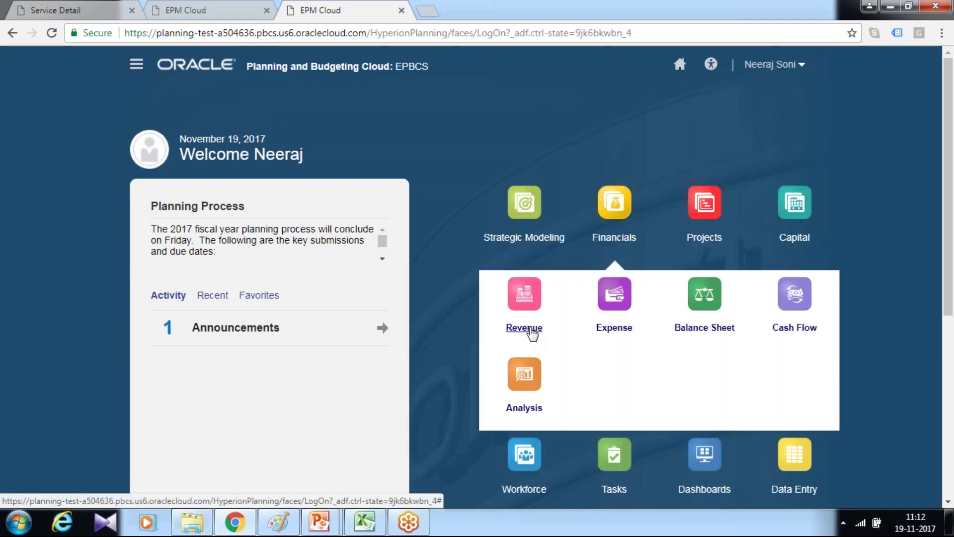
{"action": "left_click", "coordinate": [530, 331]}
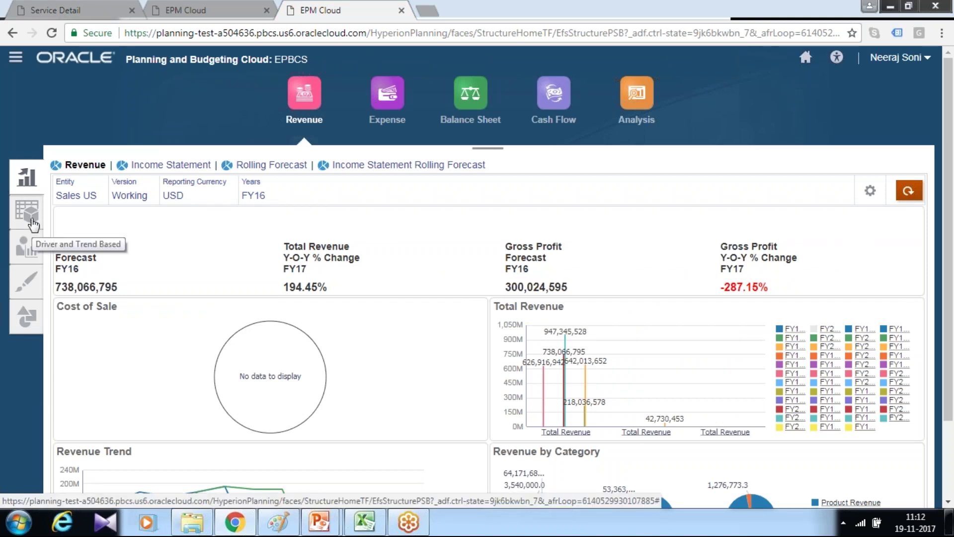
{"action": "left_click", "coordinate": [28, 211]}
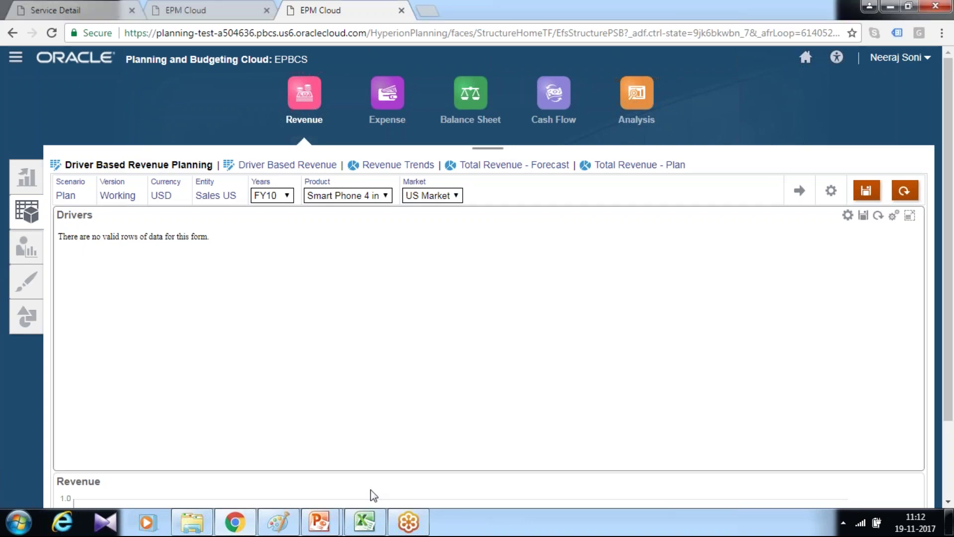
Review the Fin Data workbook's OFS_Volume account and period headers Qtrly 1 through Aug
{"action": "left_click", "coordinate": [369, 523]}
{"action": "left_click", "coordinate": [276, 246]}
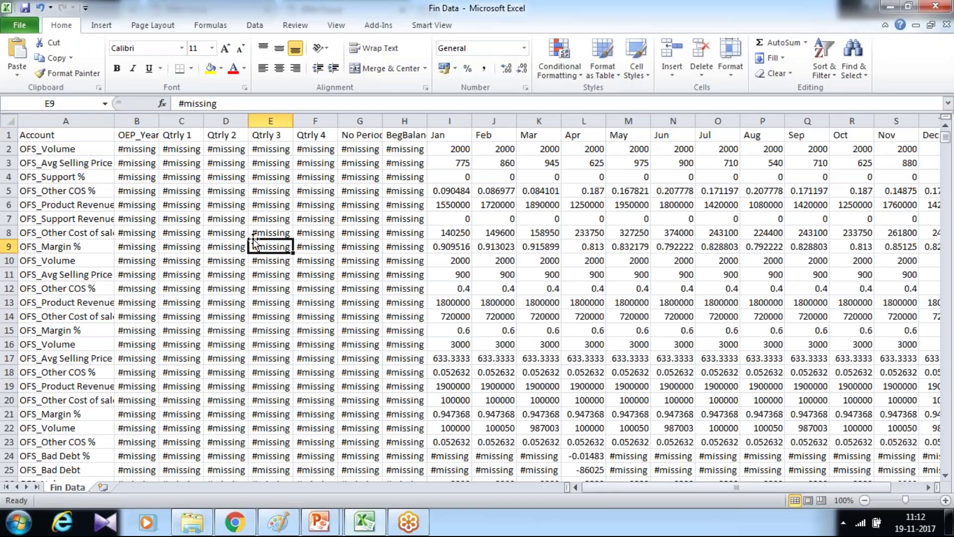
{"action": "left_click", "coordinate": [82, 147]}
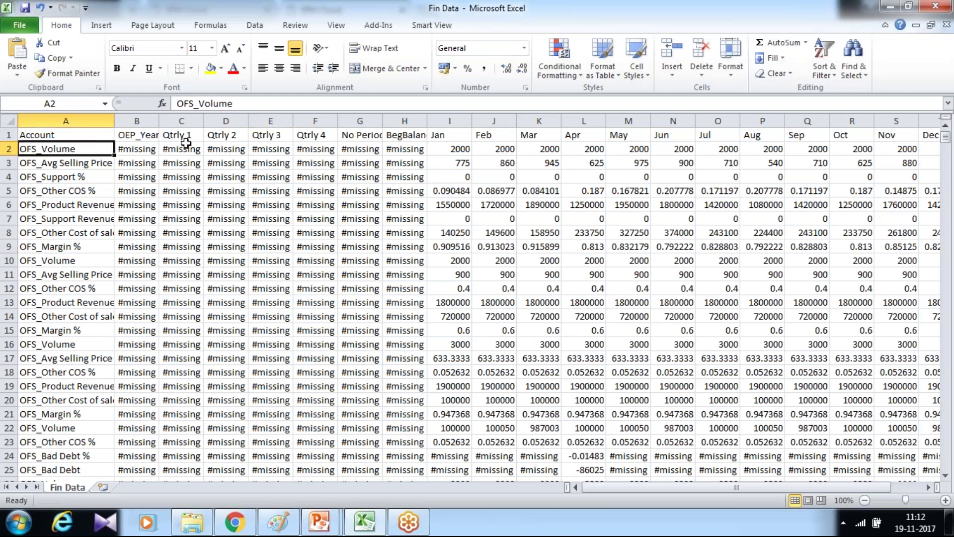
{"action": "left_click", "coordinate": [88, 136]}
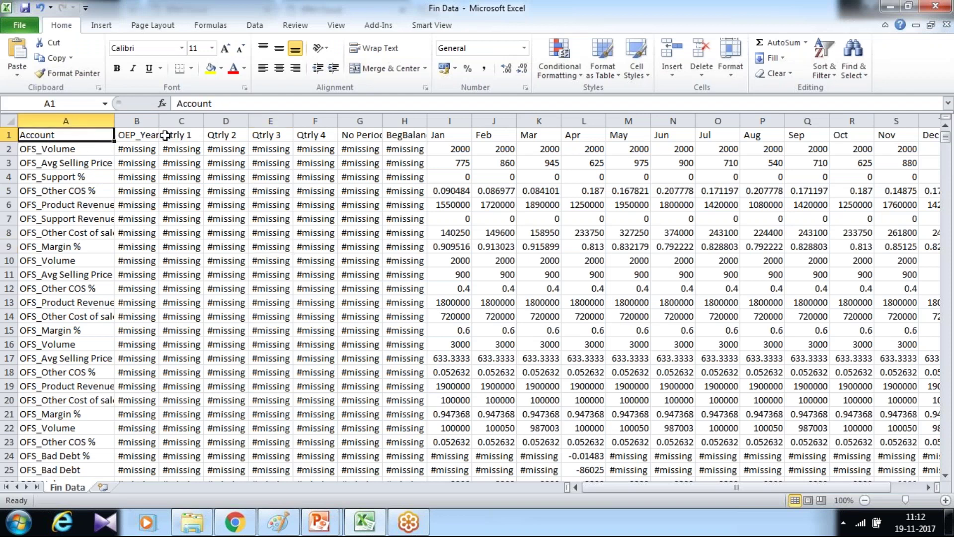
{"action": "left_click_drag", "start_coordinate": [165, 135], "coordinate": [756, 136]}
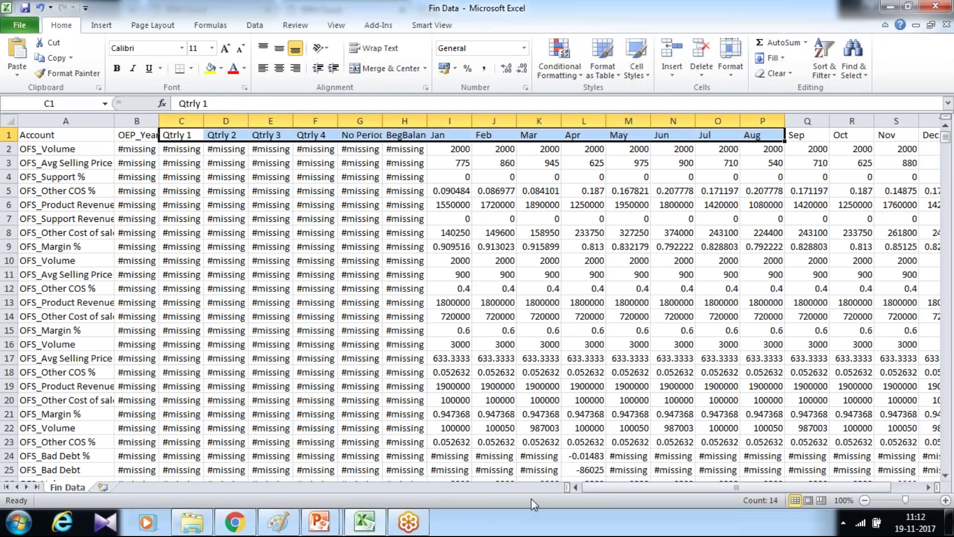
{"action": "left_click_drag", "start_coordinate": [667, 488], "coordinate": [699, 495]}
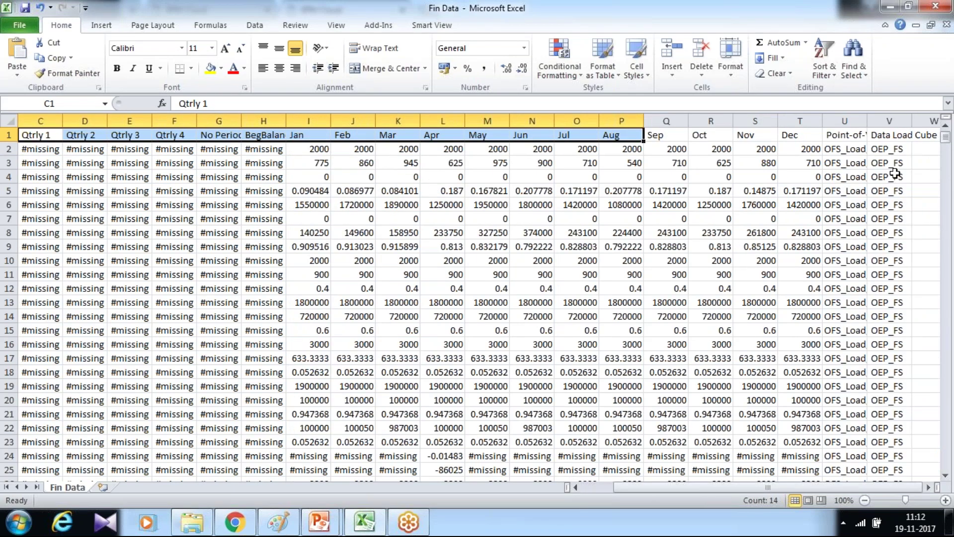
Widen column U so row 2's full Point-of-View OFS_Load intersection is readable
{"action": "left_click", "coordinate": [845, 135]}
{"action": "left_click_drag", "start_coordinate": [868, 120], "coordinate": [921, 122]}
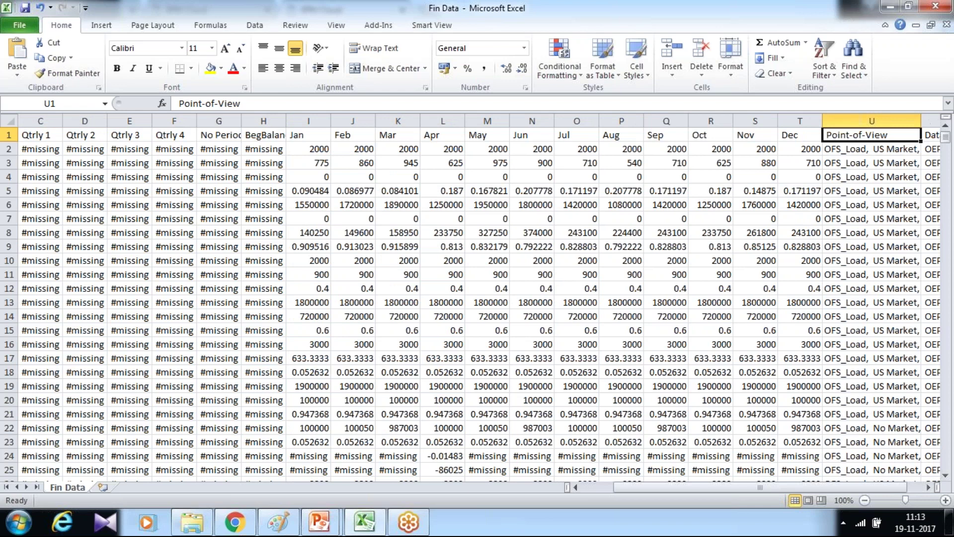
{"action": "left_click", "coordinate": [928, 487]}
{"action": "left_click", "coordinate": [928, 488]}
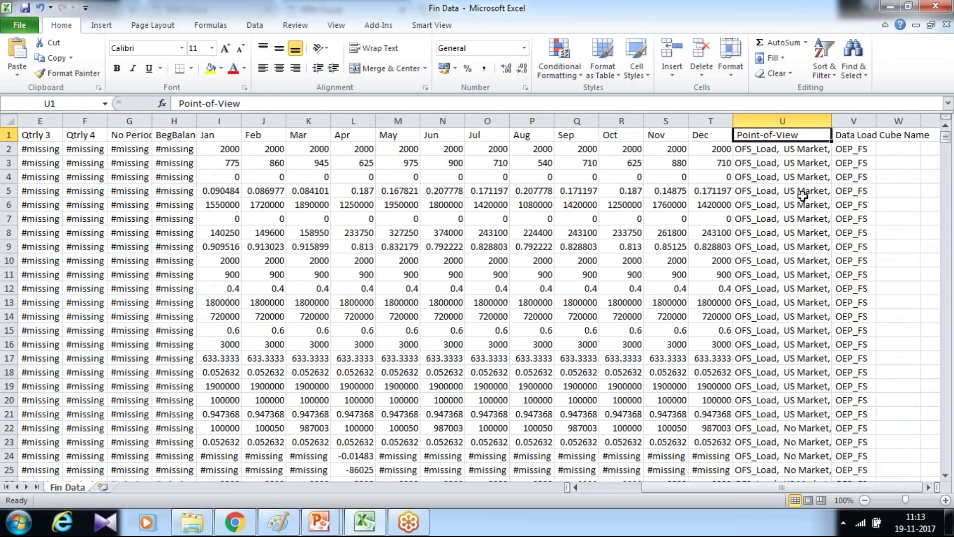
{"action": "left_click", "coordinate": [786, 152]}
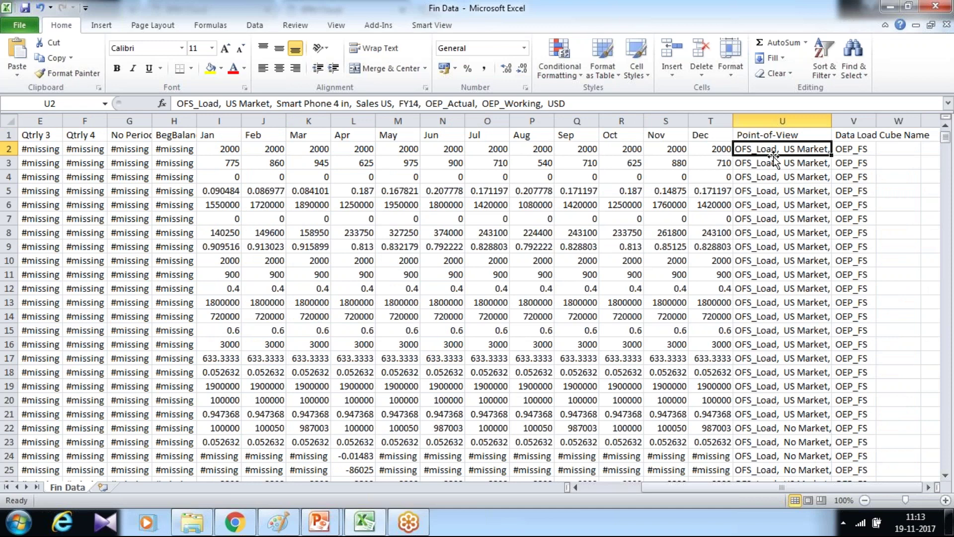
In the second EPM tab, show the Plan Element dimension for the OEP_FS cube
{"action": "left_click", "coordinate": [237, 525]}
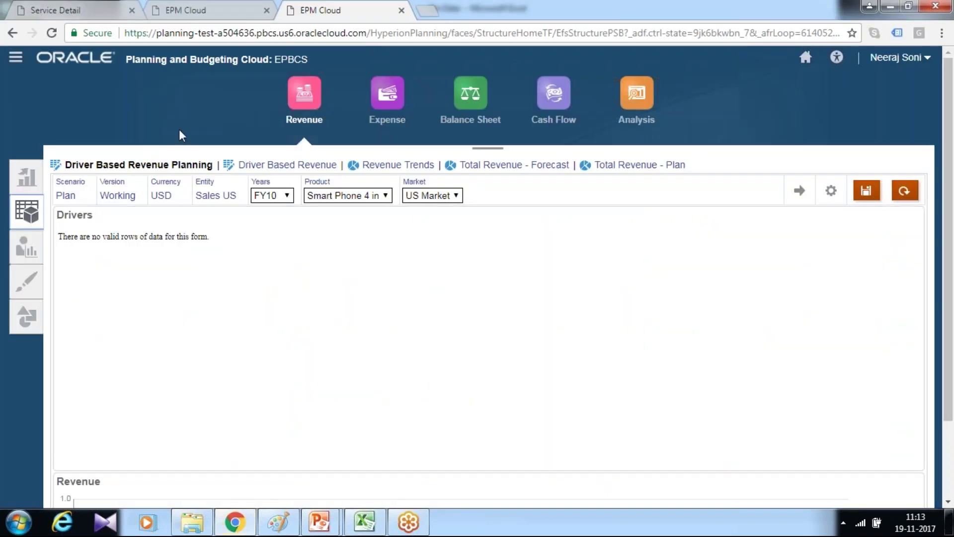
{"action": "left_click", "coordinate": [185, 11]}
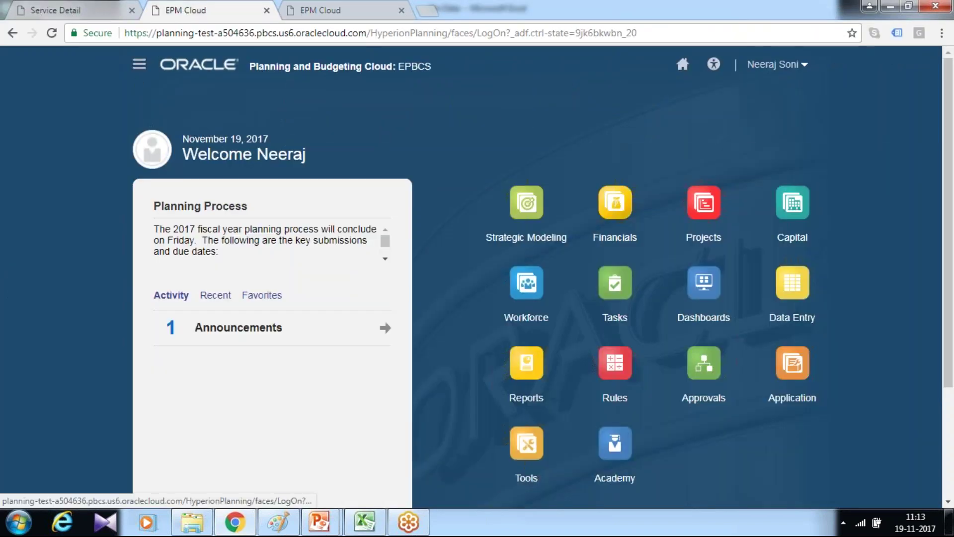
{"action": "left_click", "coordinate": [140, 64]}
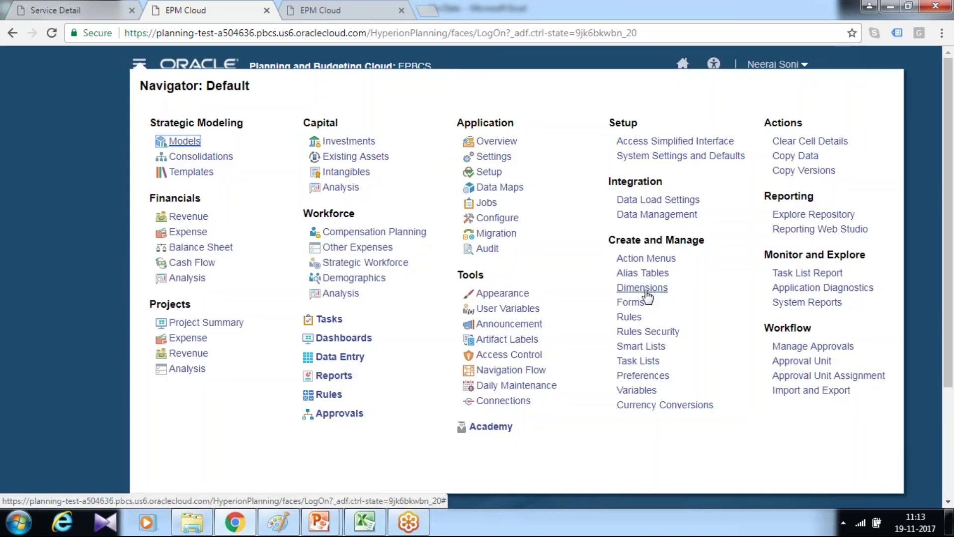
{"action": "left_click", "coordinate": [663, 292]}
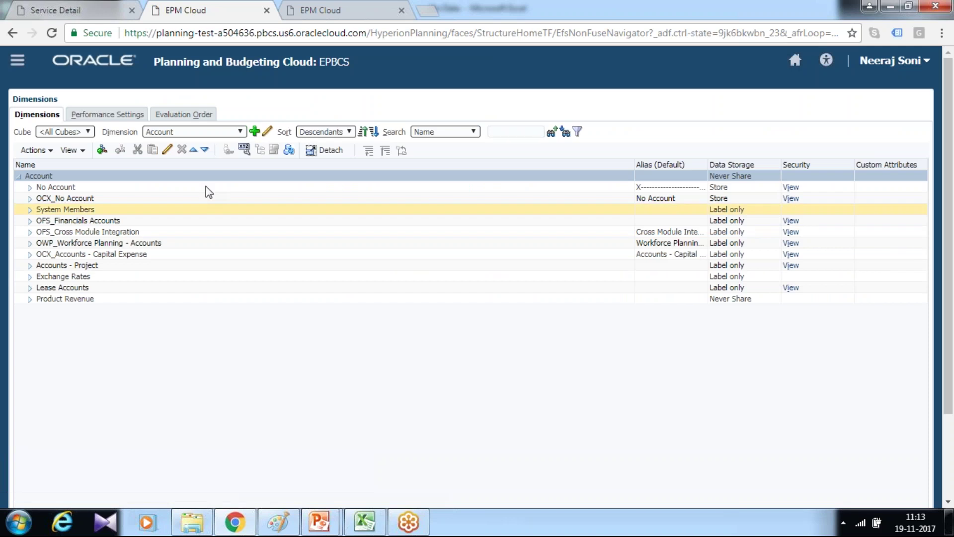
{"action": "left_click", "coordinate": [87, 133]}
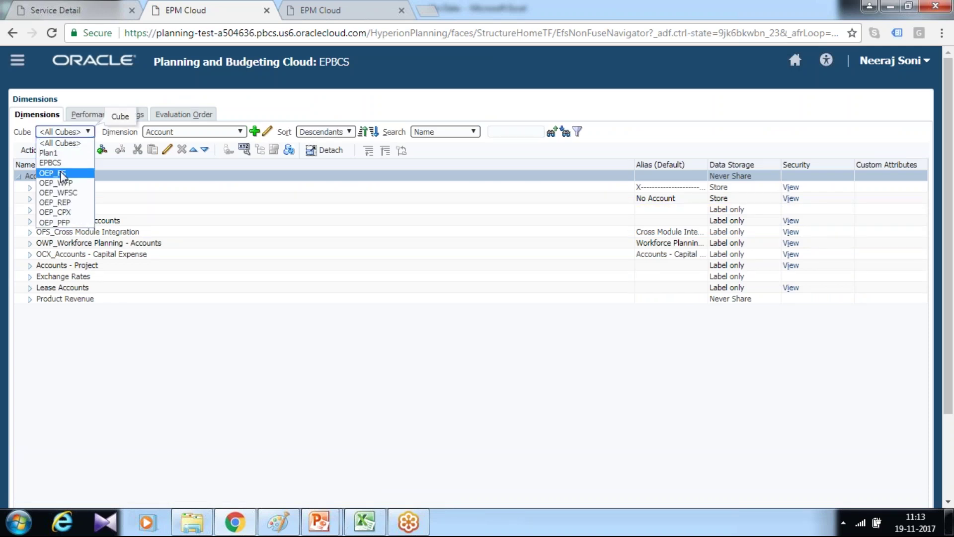
{"action": "left_click", "coordinate": [53, 172]}
{"action": "left_click", "coordinate": [183, 133]}
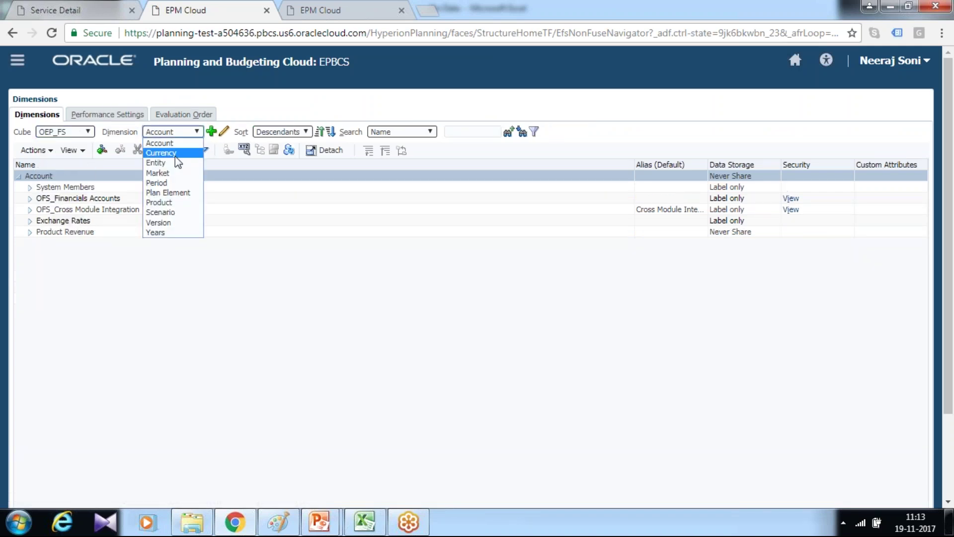
{"action": "left_click", "coordinate": [168, 193]}
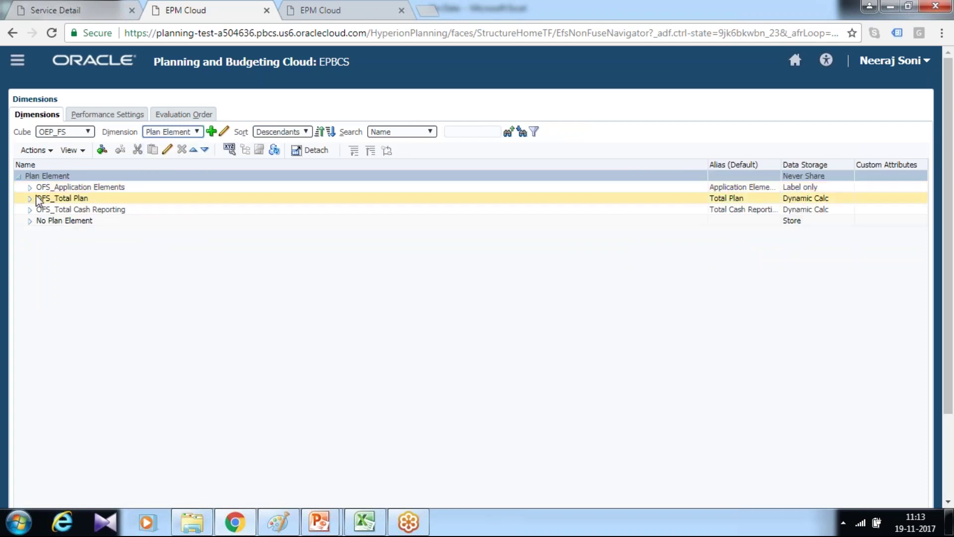
Expand OFS_Total Plan and OFS_Total to review OFS_Load, OFS_Calculated and OFS_Adjustment (+/-) members
{"action": "left_click", "coordinate": [30, 198]}
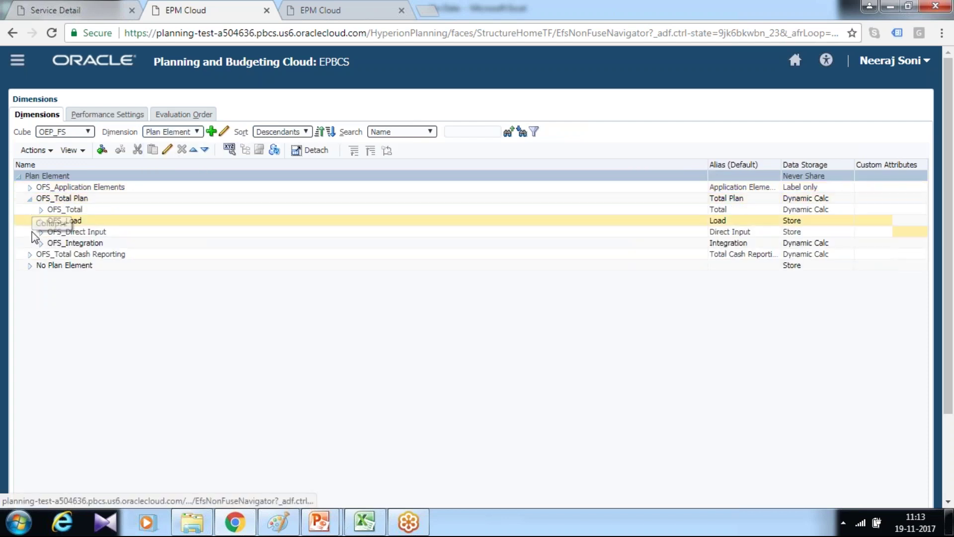
{"action": "left_click", "coordinate": [68, 221]}
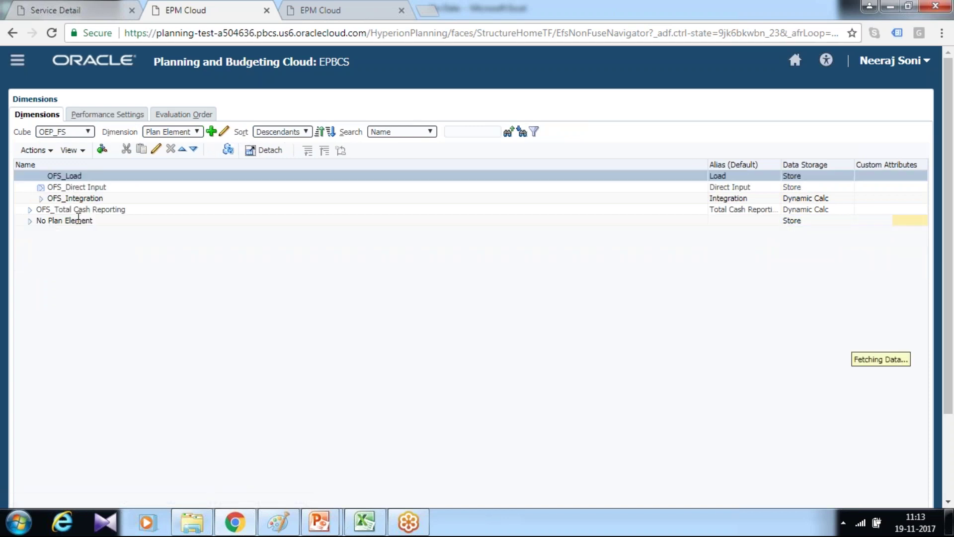
{"action": "left_click", "coordinate": [41, 209]}
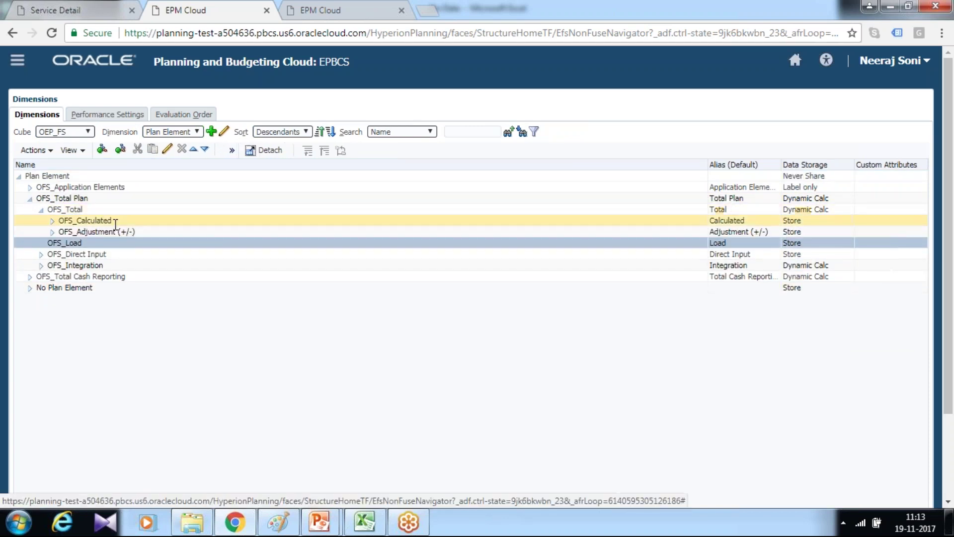
{"action": "left_click", "coordinate": [111, 232]}
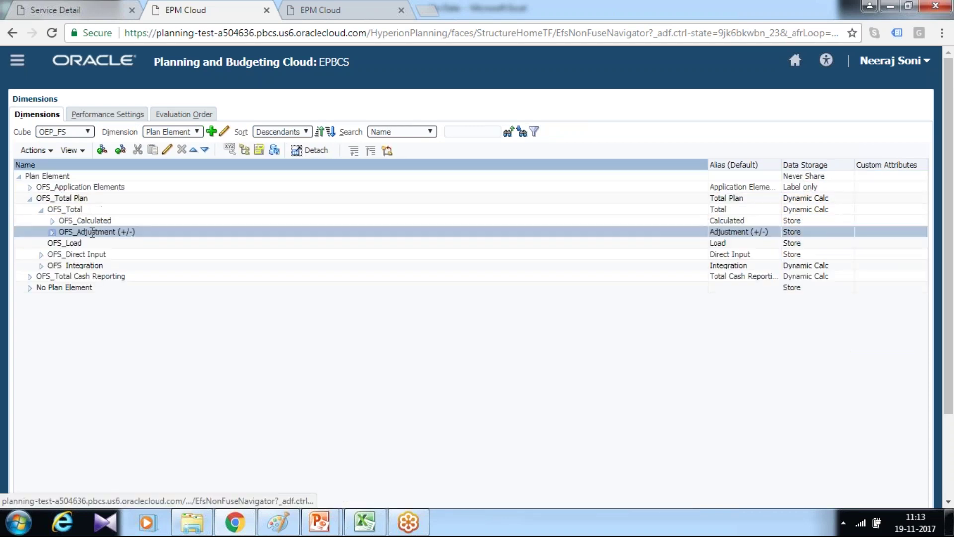
{"action": "left_click", "coordinate": [97, 220]}
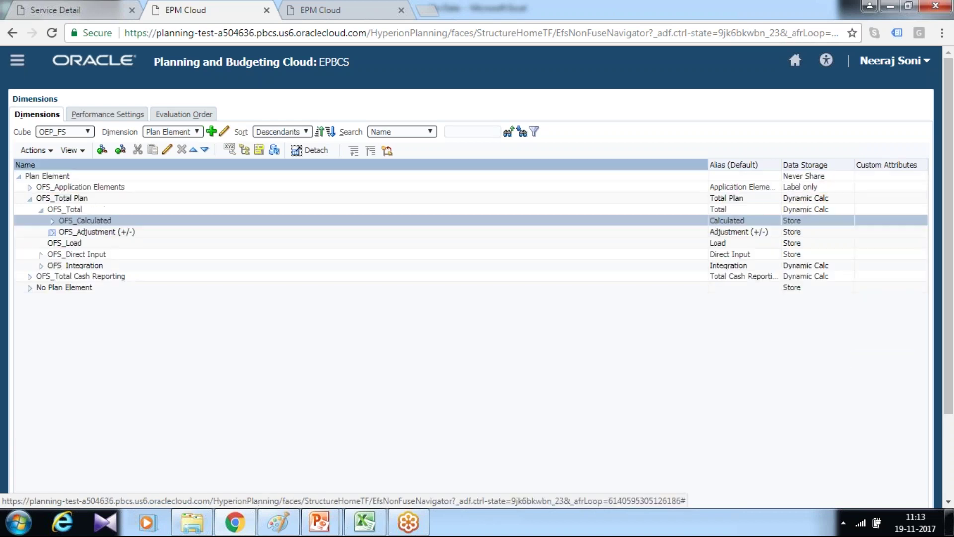
{"action": "left_click", "coordinate": [75, 243]}
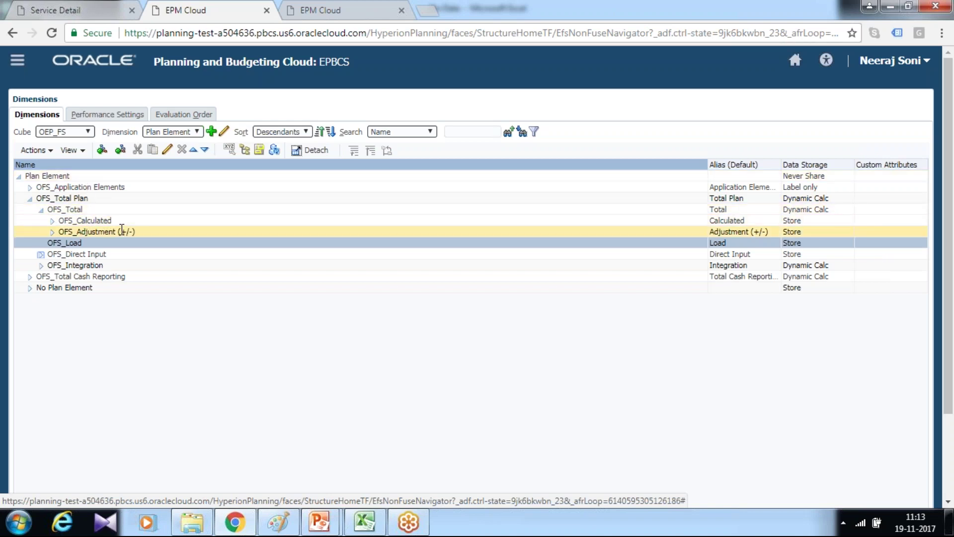
{"action": "left_click", "coordinate": [318, 10]}
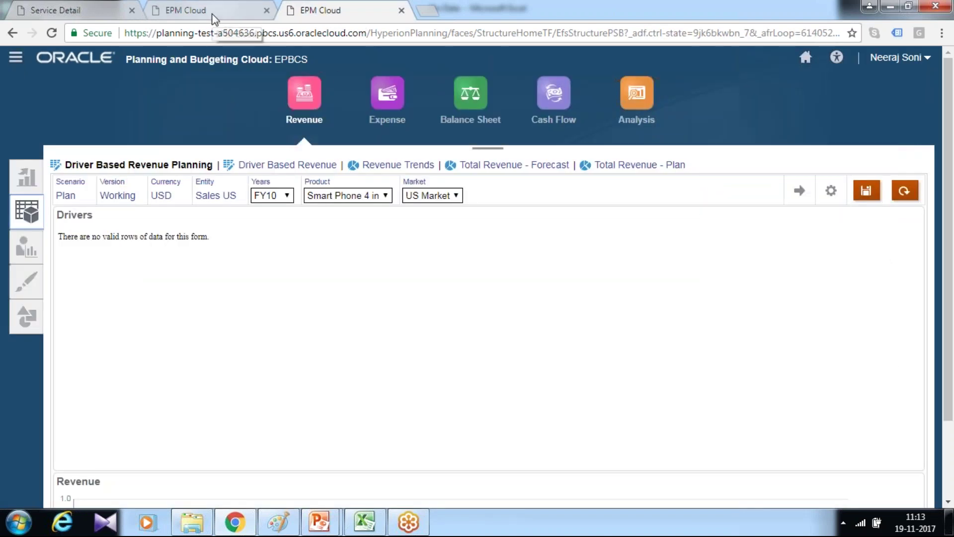
Open the application Overview and select the OEP_FS cube on the Cubes tab
{"action": "left_click", "coordinate": [244, 15]}
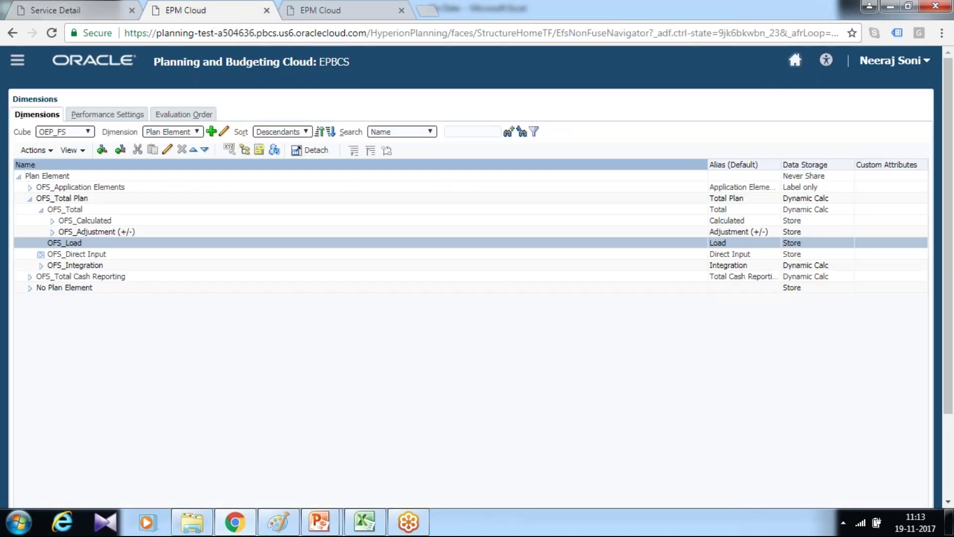
{"action": "left_click", "coordinate": [795, 60]}
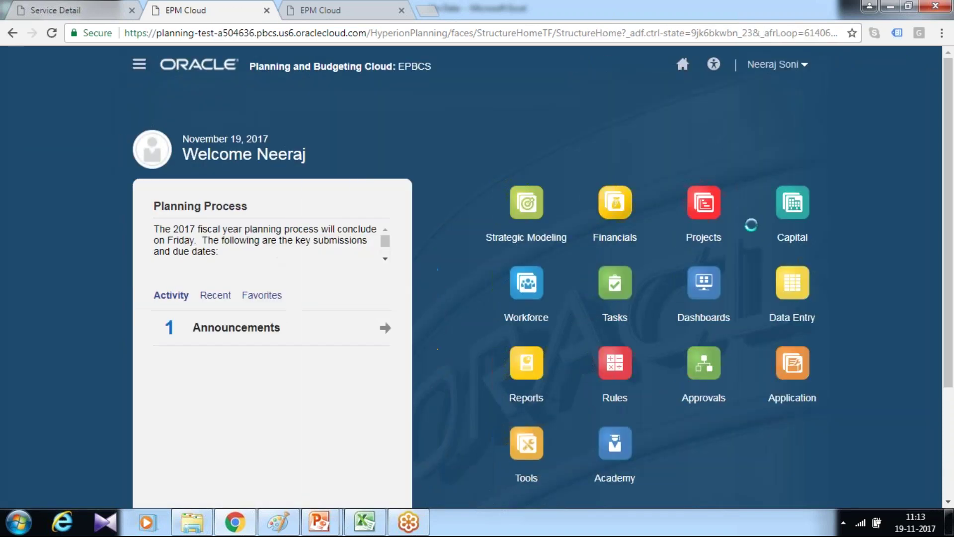
{"action": "left_click", "coordinate": [788, 404]}
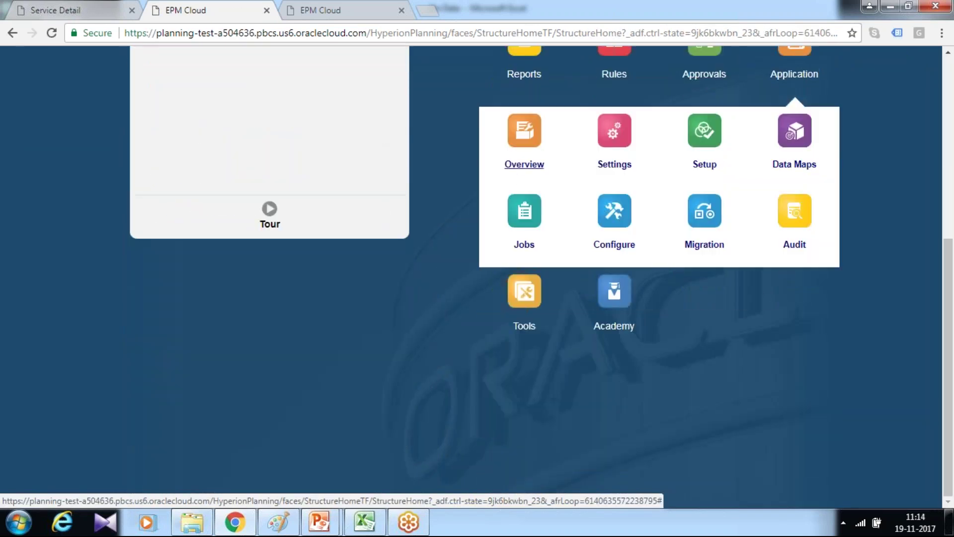
{"action": "left_click", "coordinate": [524, 164]}
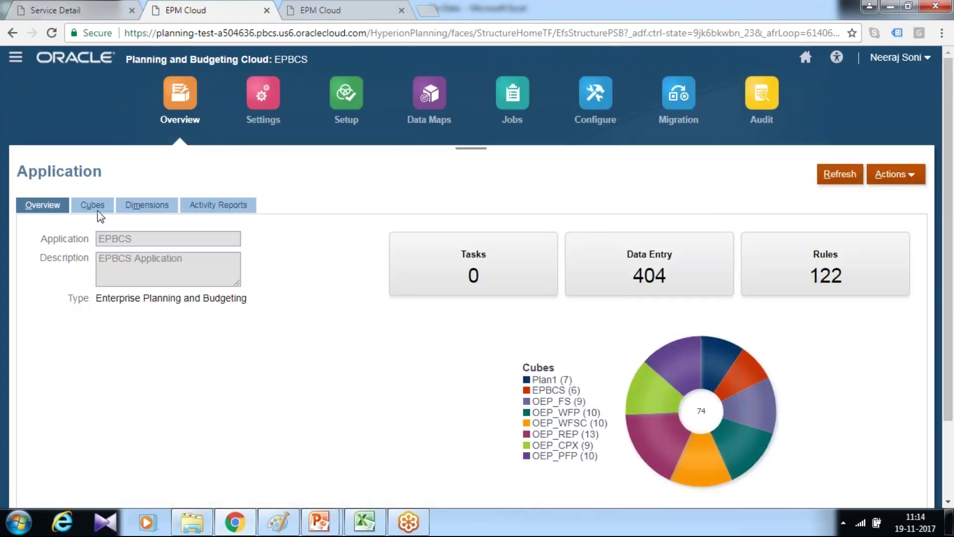
{"action": "left_click", "coordinate": [97, 210]}
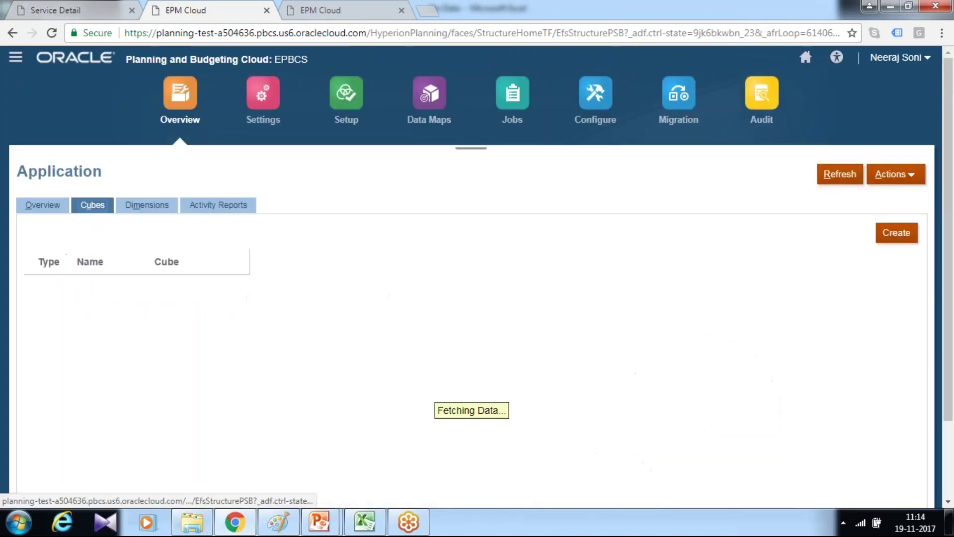
{"action": "scroll", "coordinate": [189, 277], "scroll_direction": "down", "scroll_amount": 2}
{"action": "left_click", "coordinate": [332, 280]}
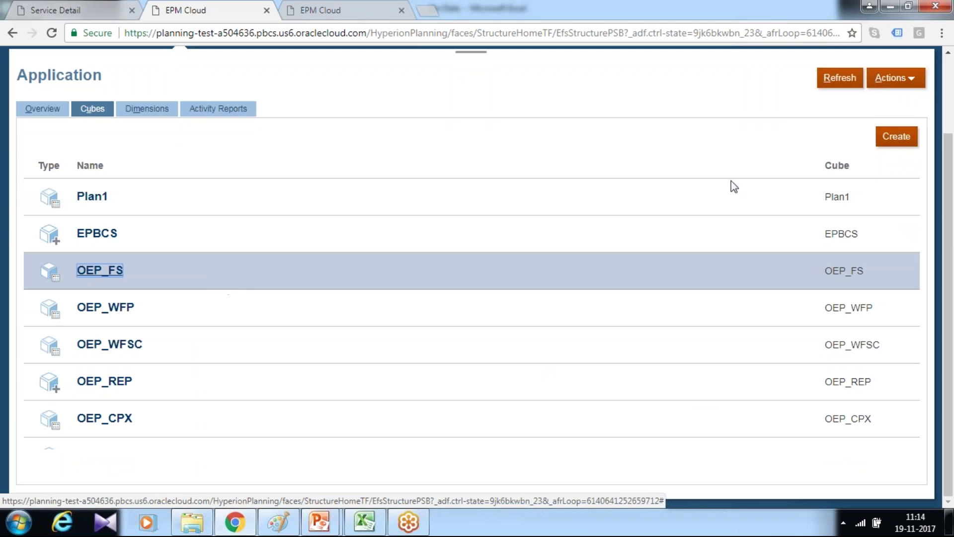
Start creating a new data import for OEP_FS via Actions > Import Data
{"action": "left_click", "coordinate": [895, 78]}
{"action": "scroll", "coordinate": [821, 117], "scroll_direction": "up", "scroll_amount": 2}
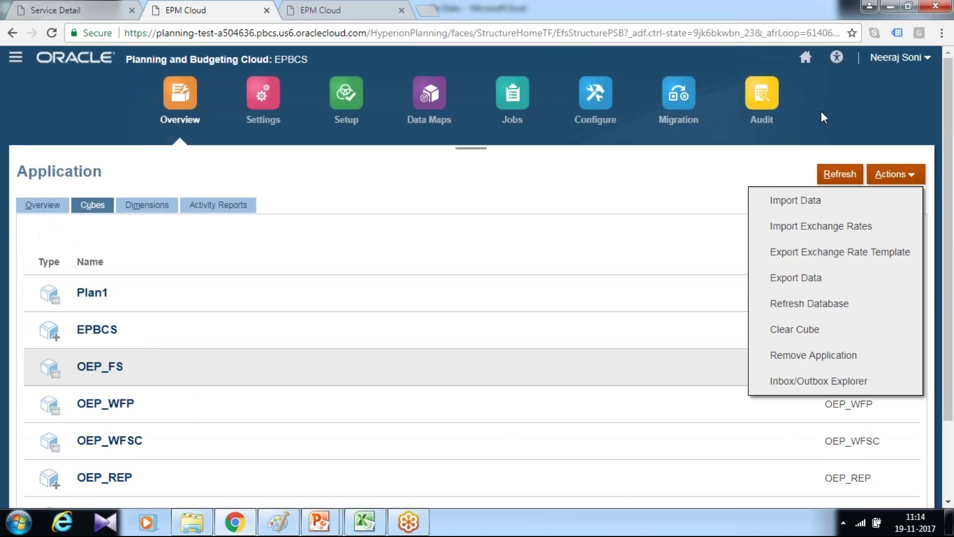
{"action": "left_click", "coordinate": [811, 201]}
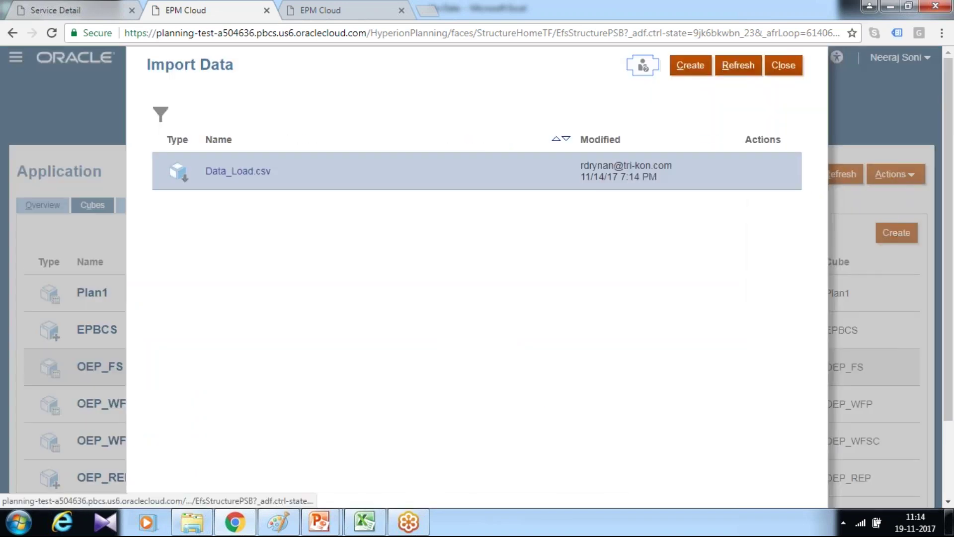
{"action": "left_click", "coordinate": [690, 65]}
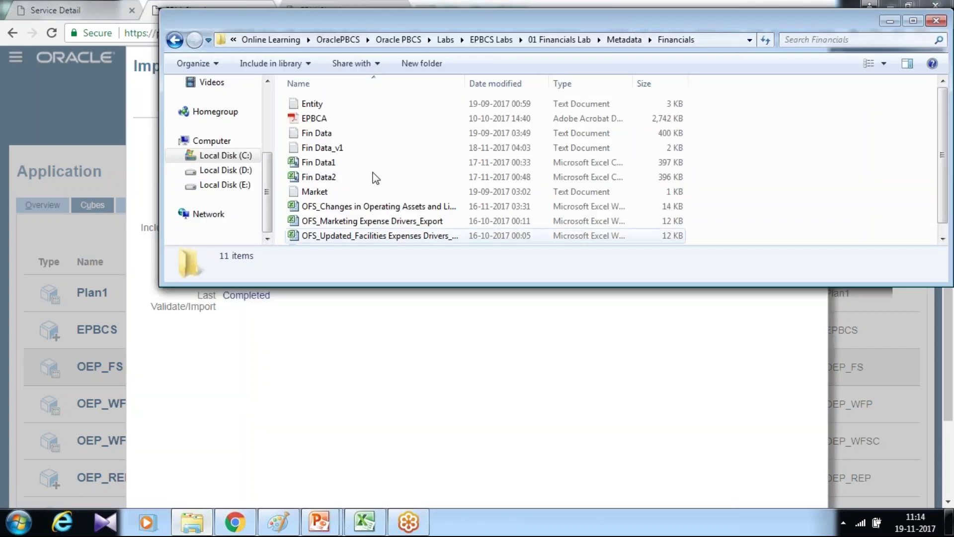
Reveal the Financials data folder's full path in Explorer, then return to the Import Data form
{"action": "left_click", "coordinate": [192, 522]}
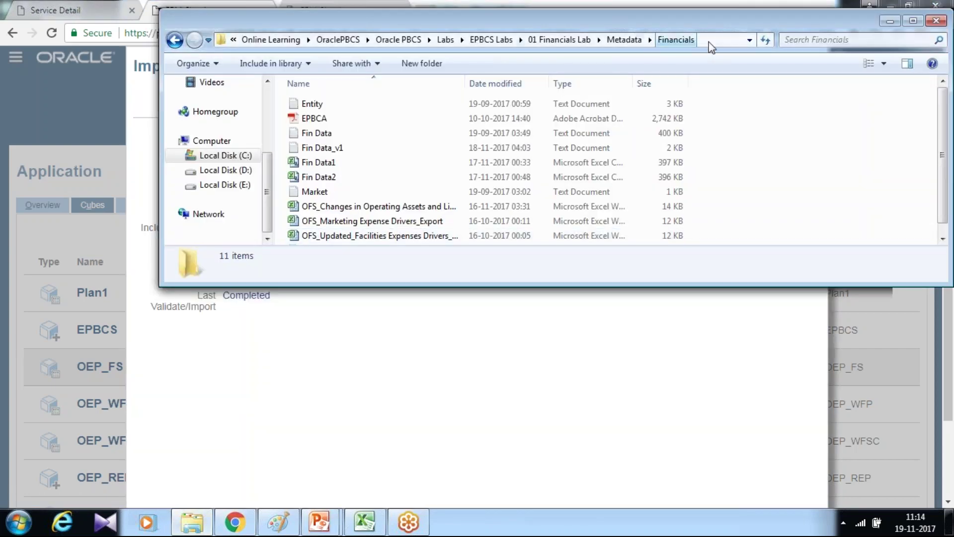
{"action": "left_click", "coordinate": [712, 44]}
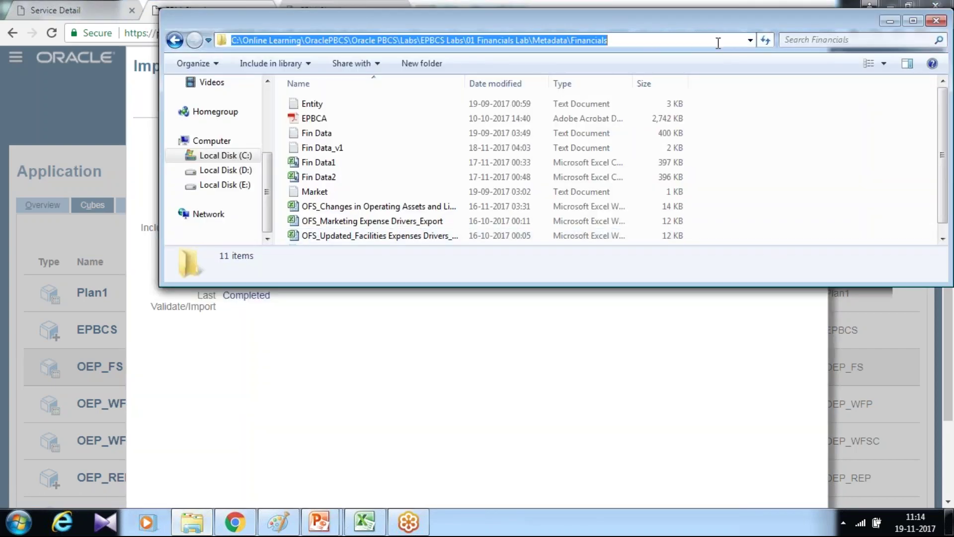
{"action": "key", "text": "alt+Tab"}
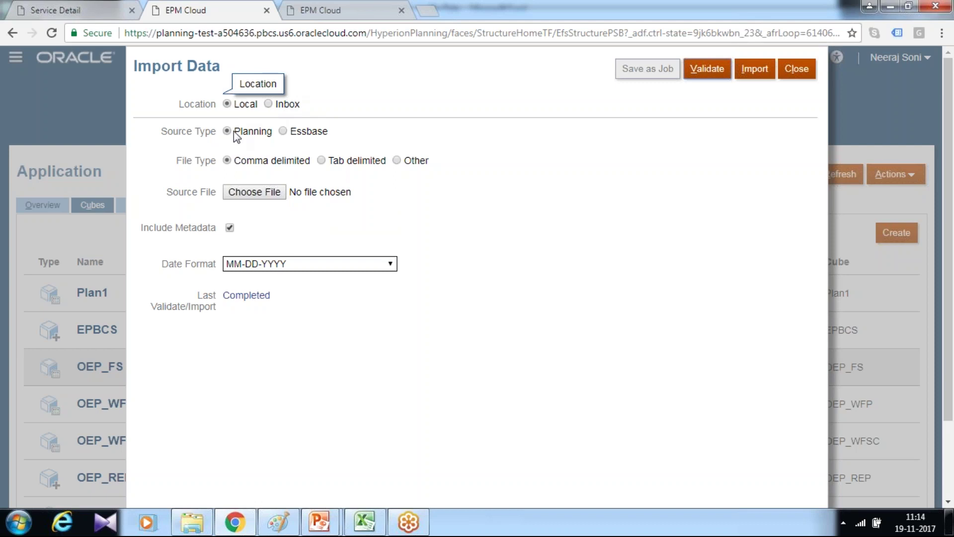
Attach Fin Data as the source file, validate it and import it
{"action": "left_click", "coordinate": [249, 196]}
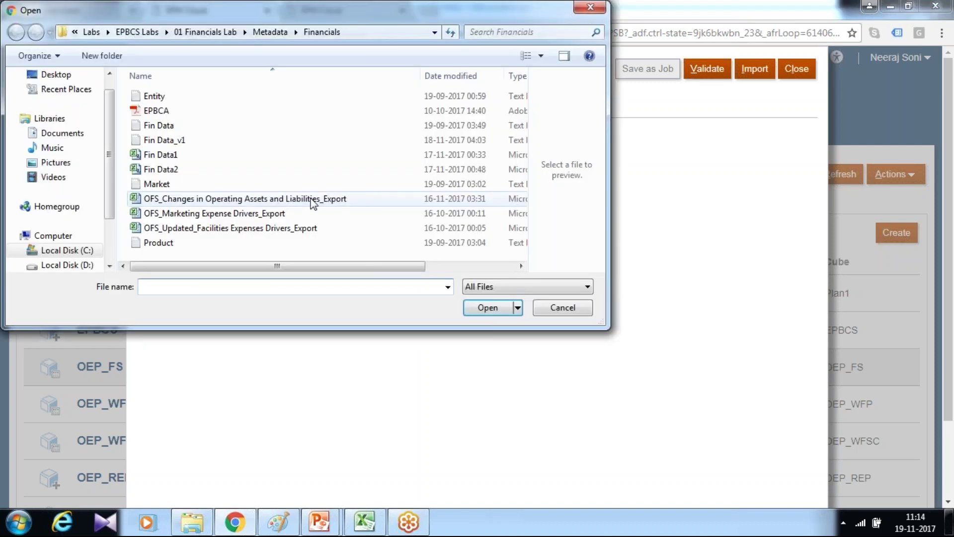
{"action": "left_click", "coordinate": [166, 127]}
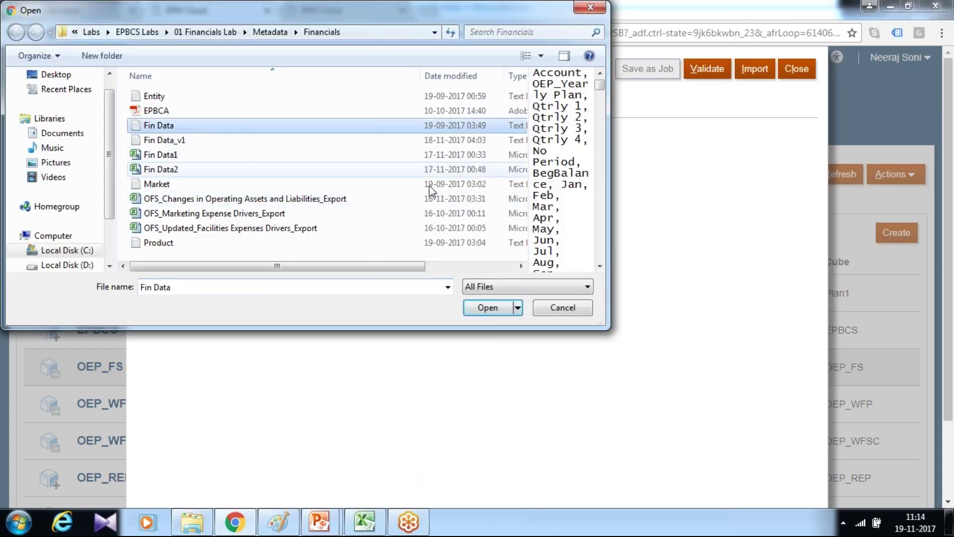
{"action": "left_click", "coordinate": [490, 308]}
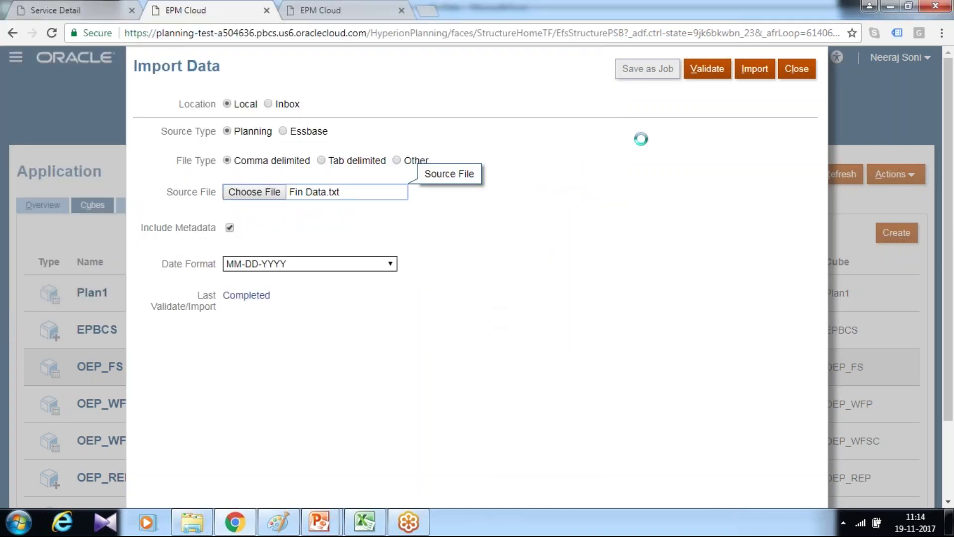
{"action": "left_click", "coordinate": [719, 75]}
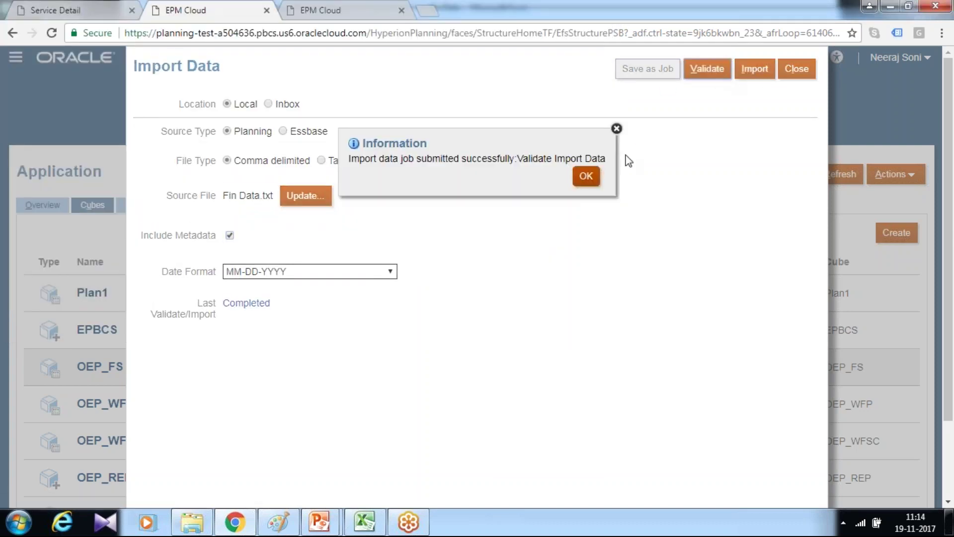
{"action": "left_click", "coordinate": [586, 176]}
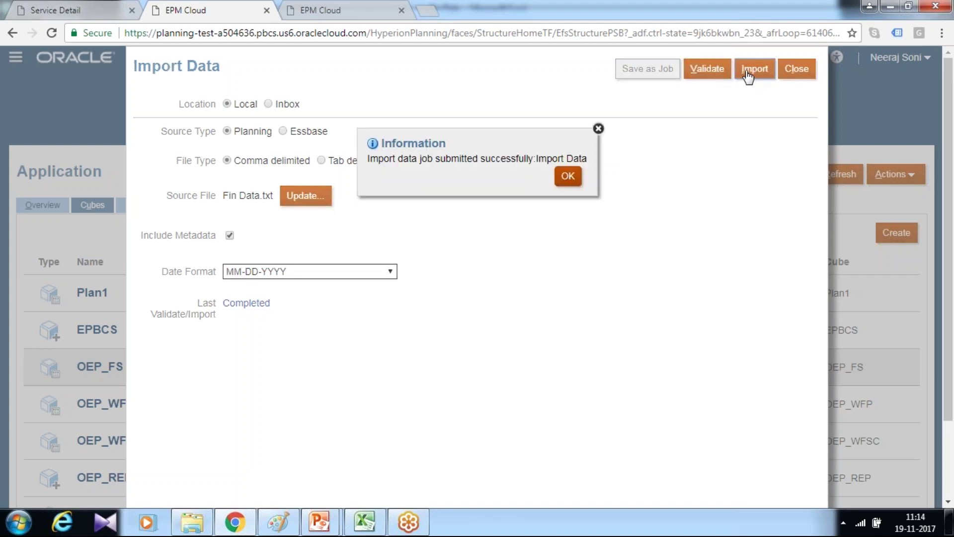
{"action": "left_click", "coordinate": [569, 176]}
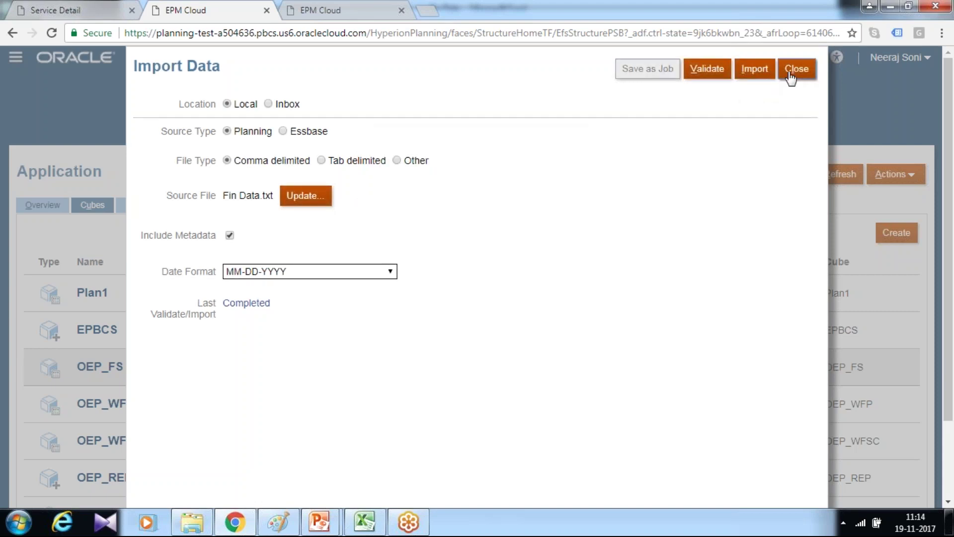
Close the import screens, confirm the Import Data job completed, and return to the revenue form
{"action": "left_click", "coordinate": [789, 74]}
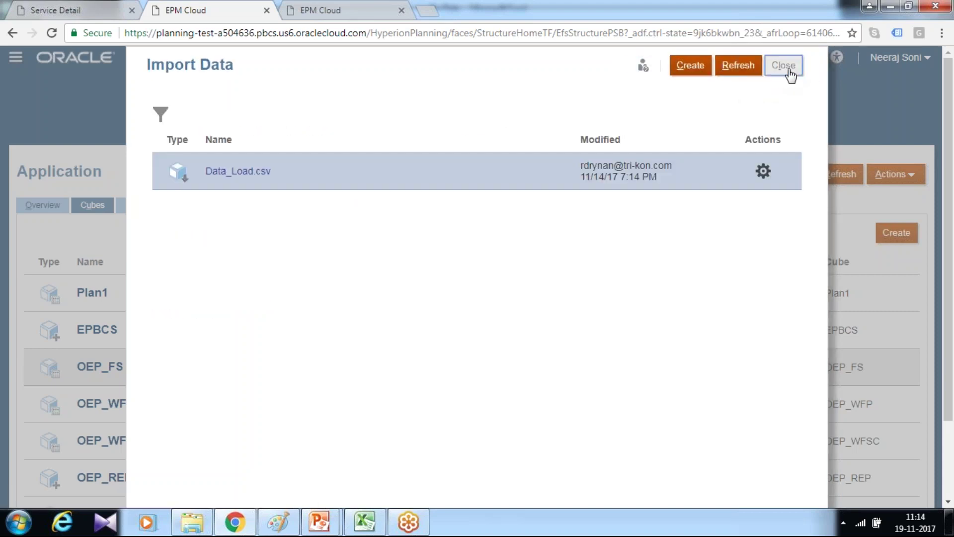
{"action": "left_click", "coordinate": [790, 74]}
{"action": "left_click", "coordinate": [616, 121]}
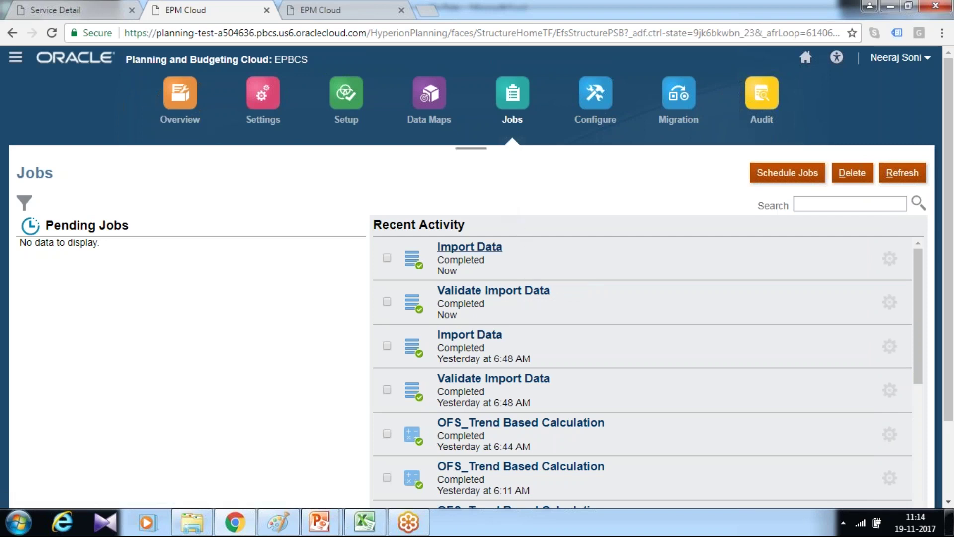
{"action": "left_click", "coordinate": [373, 10]}
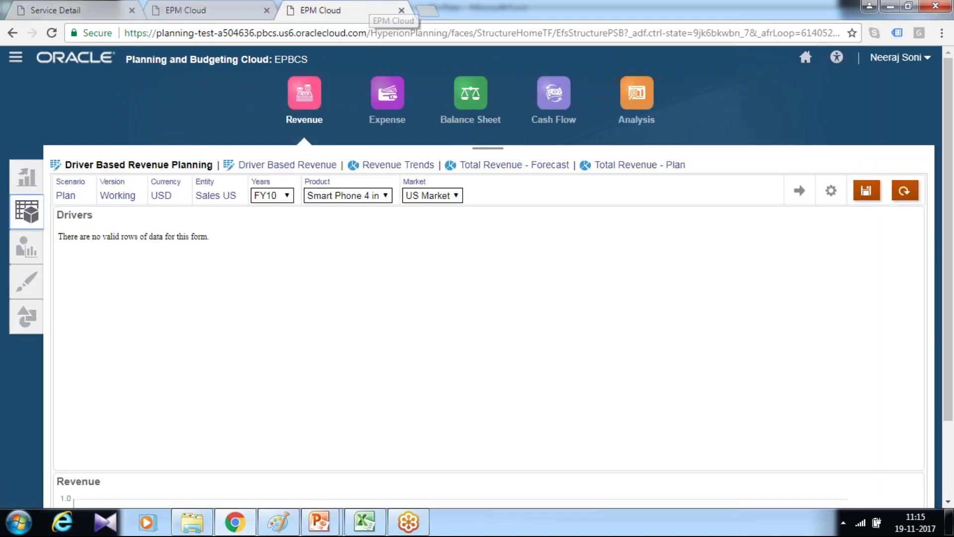
{"action": "left_click", "coordinate": [283, 194]}
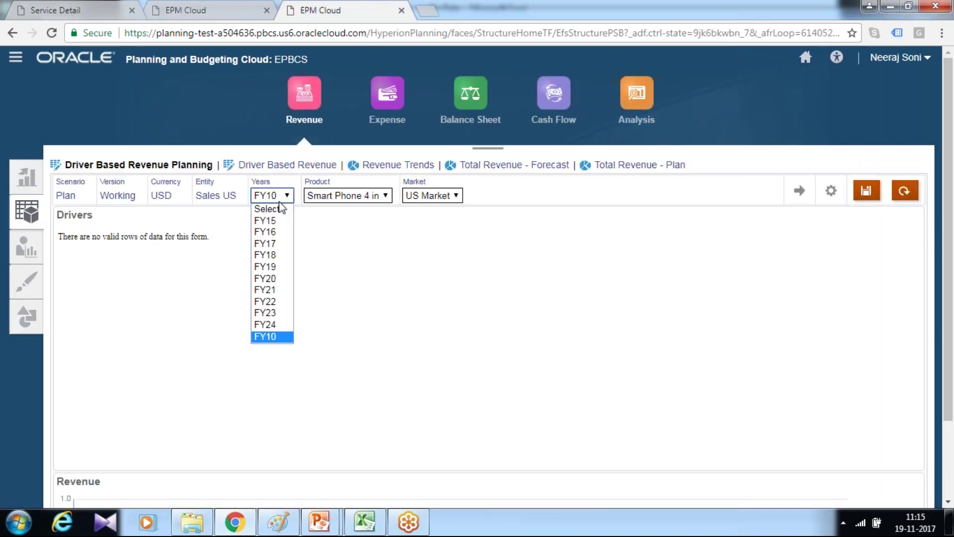
Load FY17 and expand Qrtly Plan on both forms, showing Volume 22,830 per quarter and price 449
{"action": "left_click", "coordinate": [276, 243]}
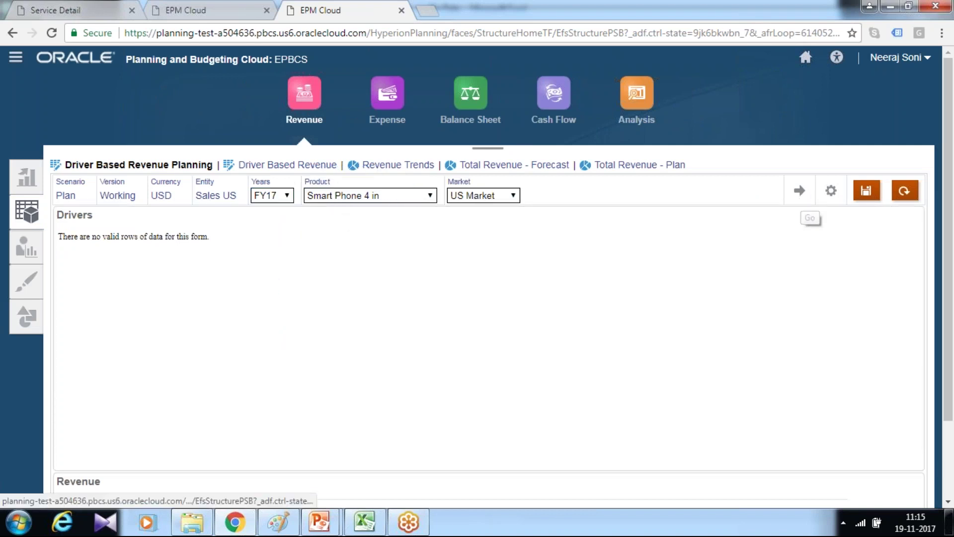
{"action": "left_click", "coordinate": [800, 192]}
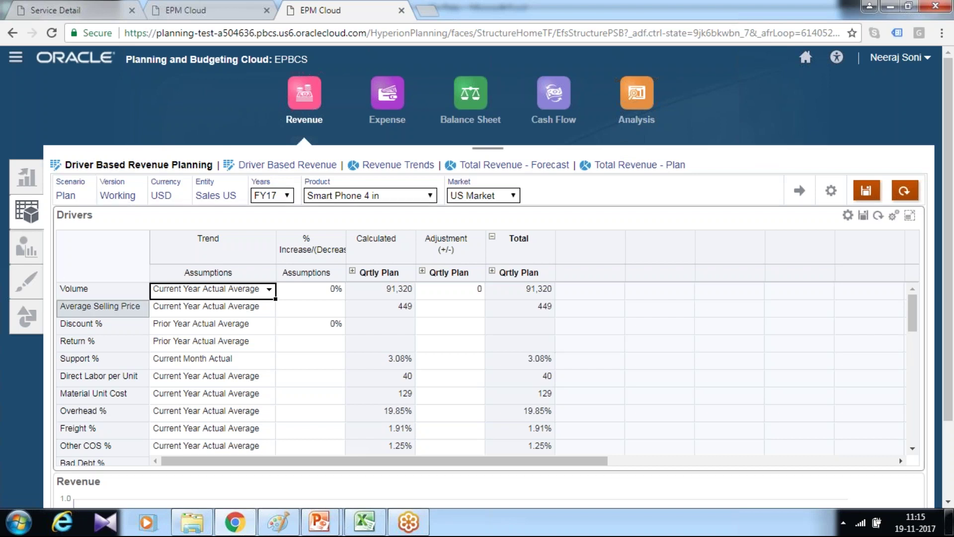
{"action": "left_click", "coordinate": [297, 171]}
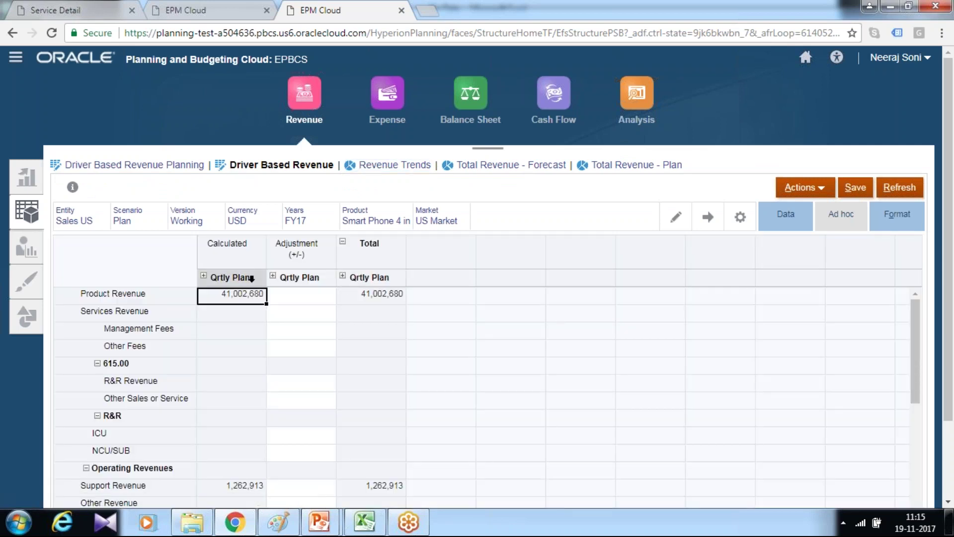
{"action": "left_click", "coordinate": [204, 277]}
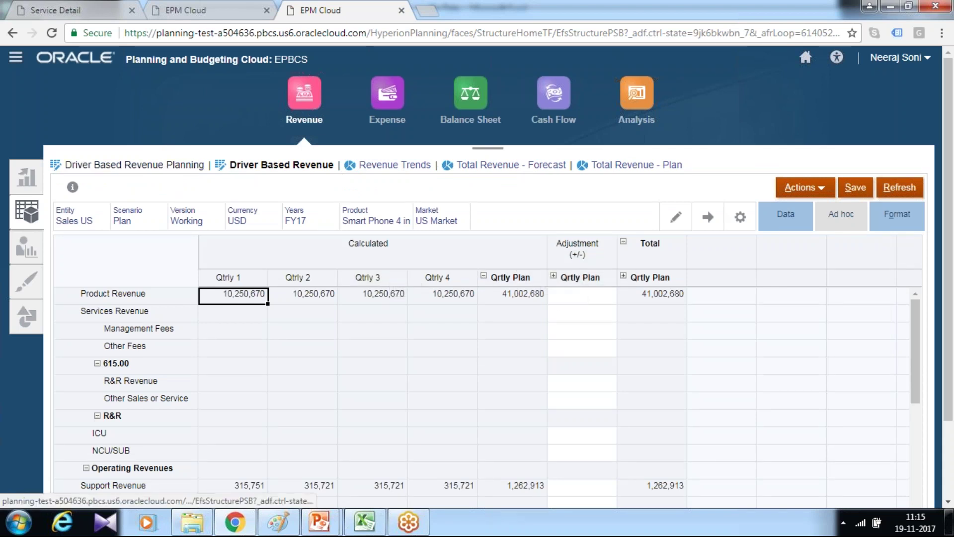
{"action": "left_click", "coordinate": [134, 164]}
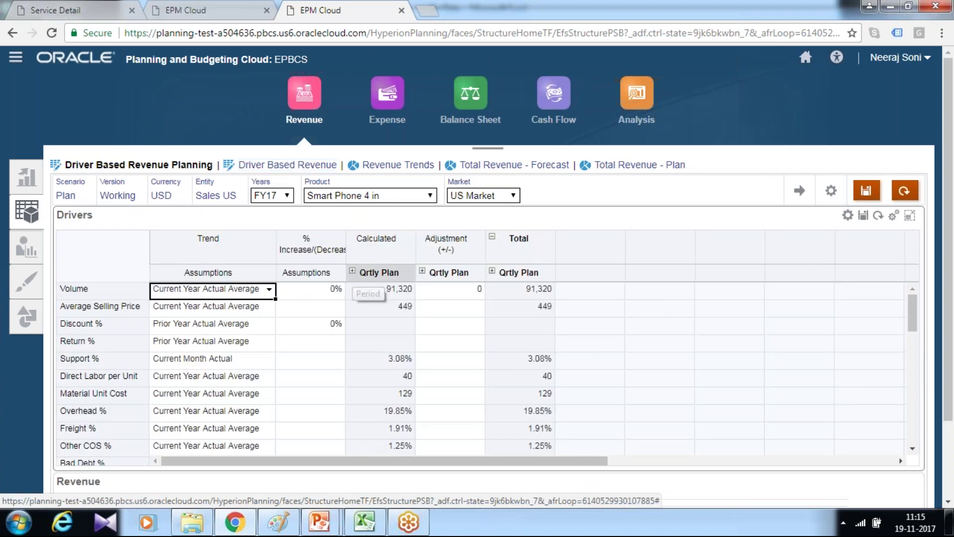
{"action": "left_click", "coordinate": [352, 271]}
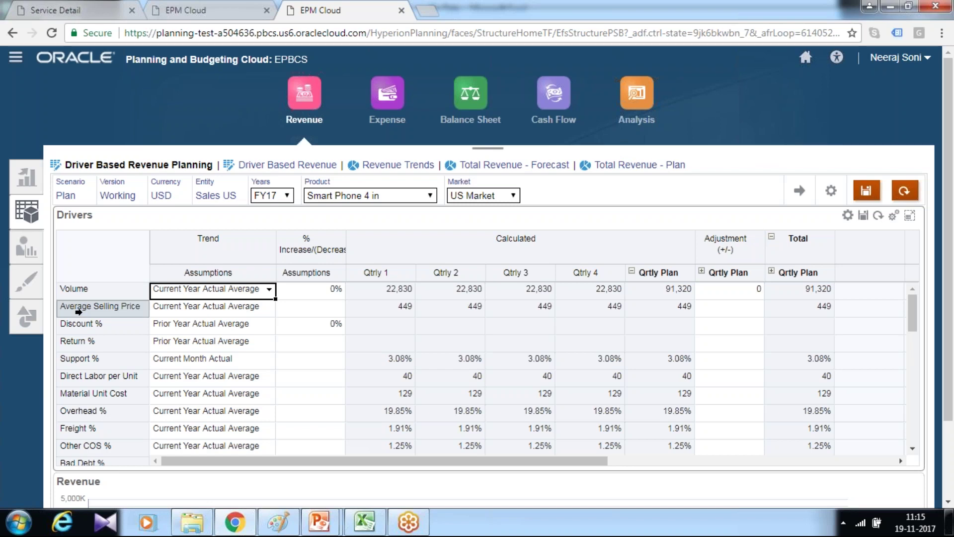
Open the revenue formula note in Notepad and arrange it beside the form's quarterly columns
{"action": "left_click", "coordinate": [16, 522]}
{"action": "type", "text": "notepad"}
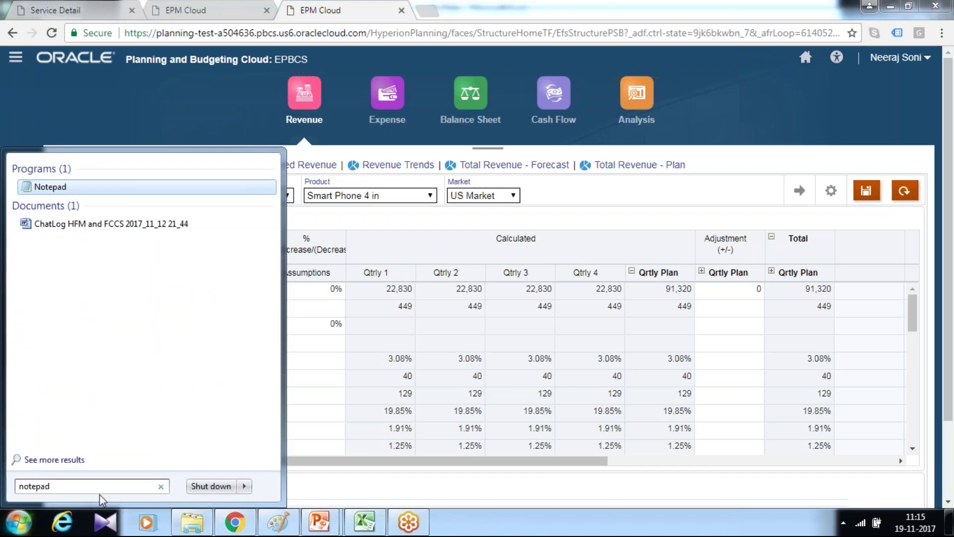
{"action": "key", "text": "Return"}
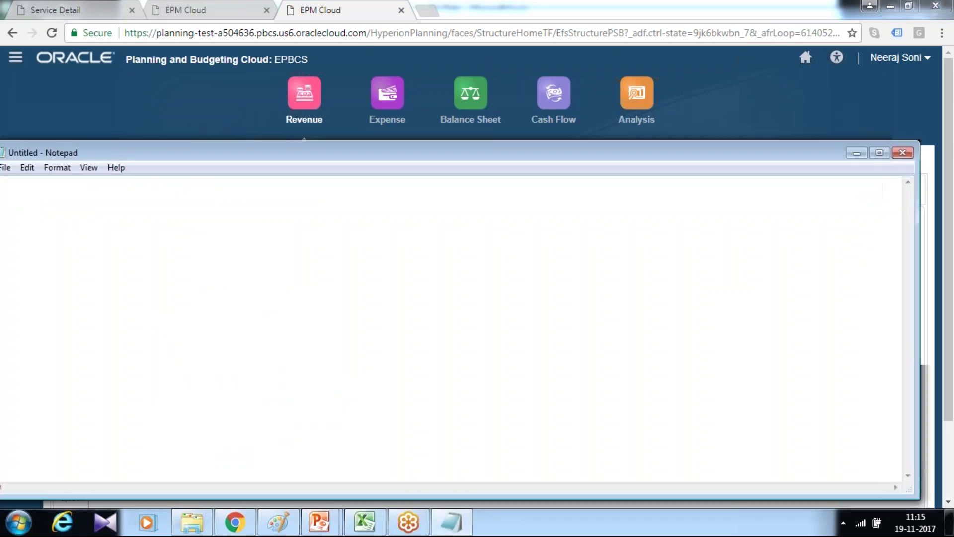
{"action": "left_click_drag", "start_coordinate": [277, 159], "coordinate": [676, 233]}
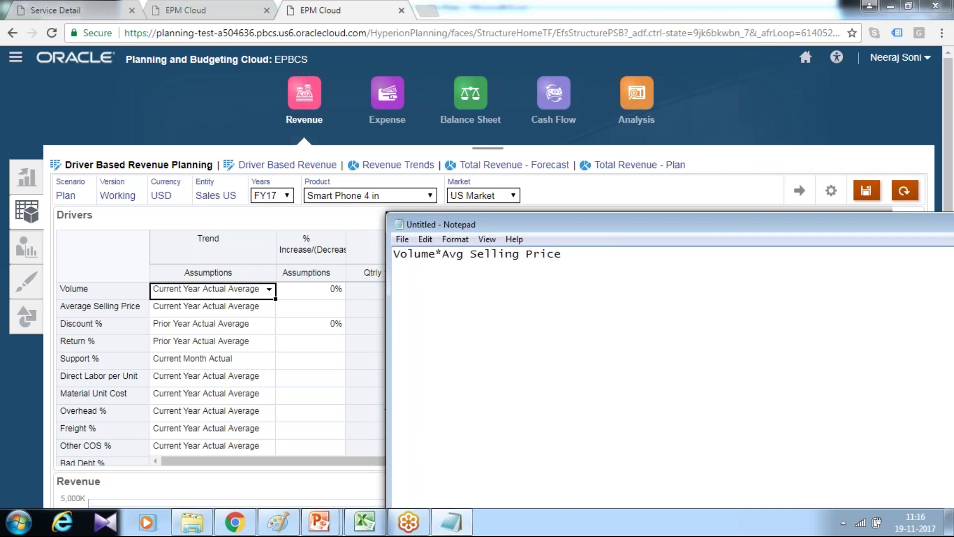
{"action": "left_click_drag", "start_coordinate": [581, 227], "coordinate": [673, 279]}
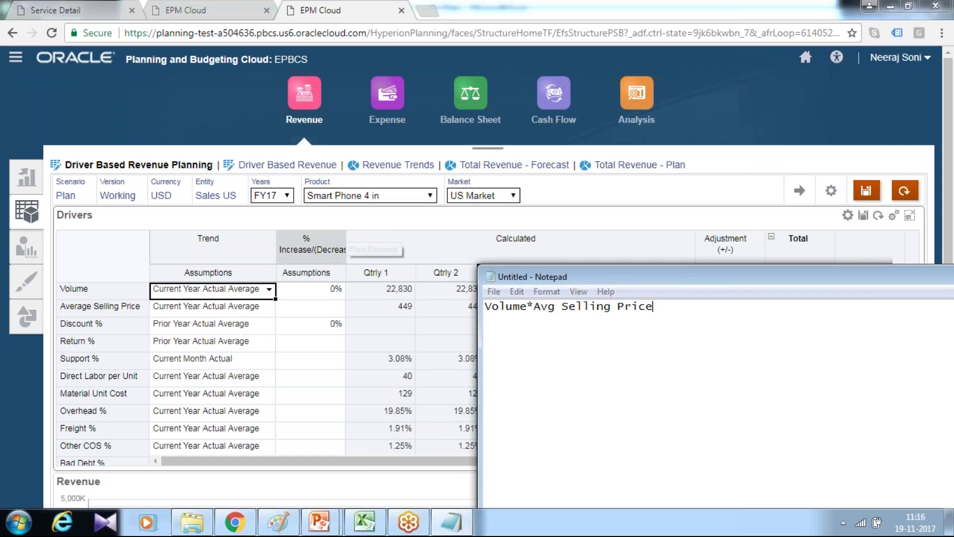
{"action": "left_click_drag", "start_coordinate": [346, 246], "coordinate": [385, 241]}
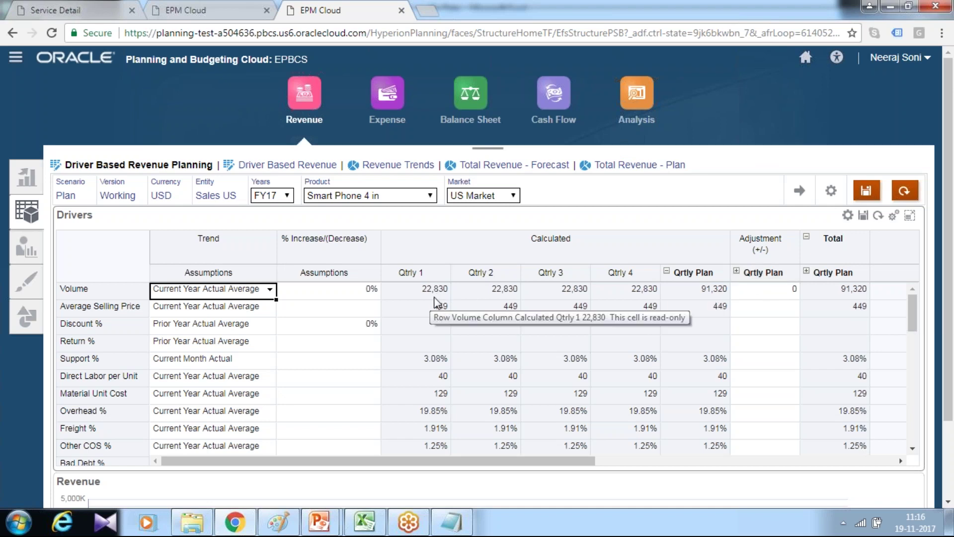
{"action": "key", "text": "alt+Tab"}
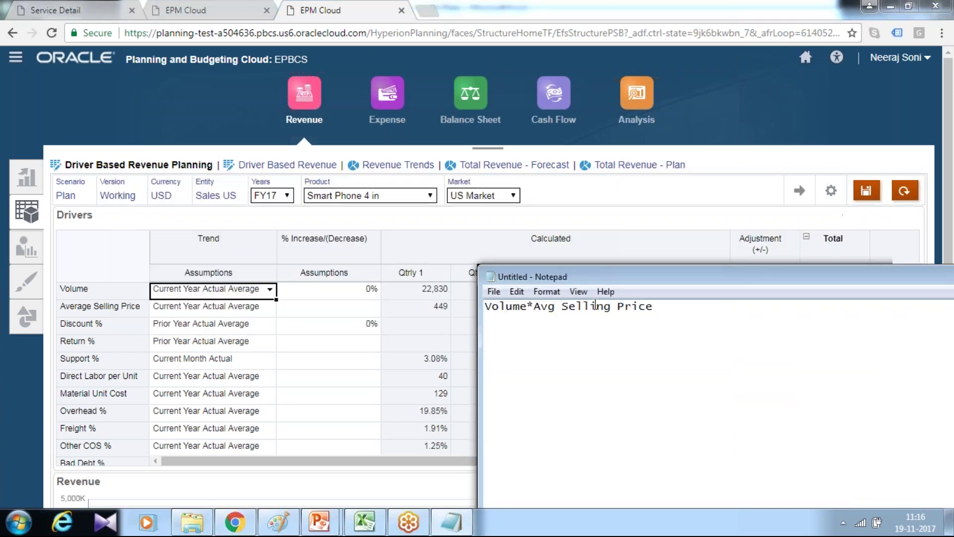
{"action": "left_click_drag", "start_coordinate": [606, 281], "coordinate": [605, 309]}
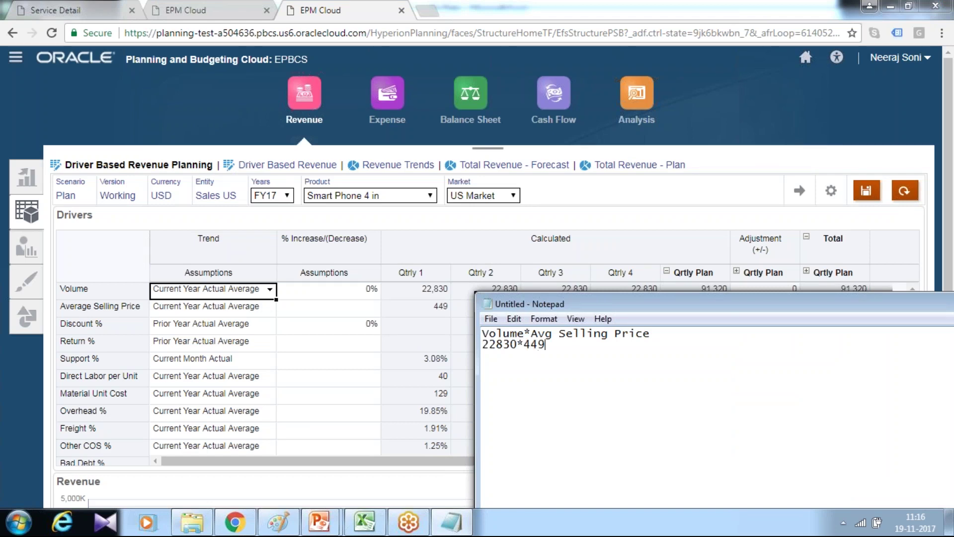
Launch Calculator and compute 22830*449 = 10,250,670
{"action": "left_click", "coordinate": [18, 522]}
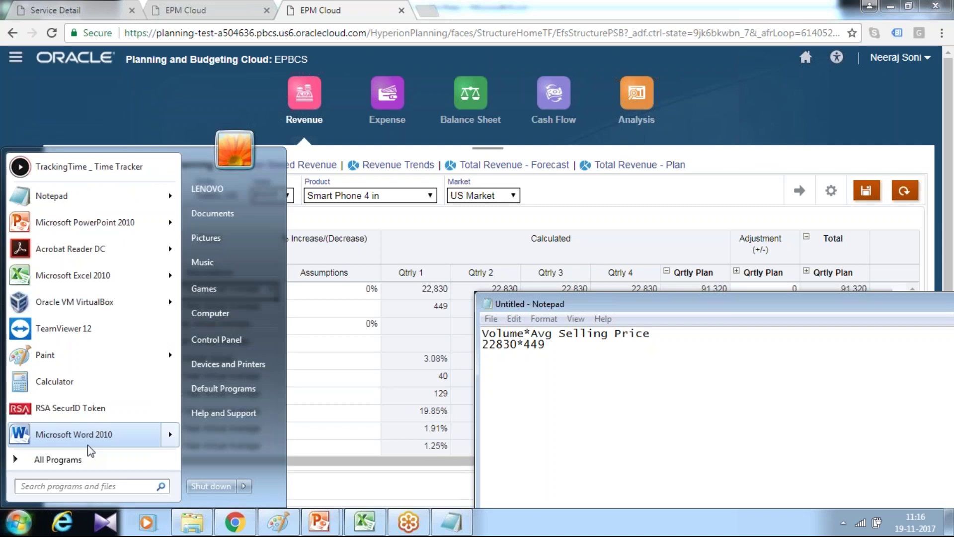
{"action": "type", "text": "calc"}
{"action": "key", "text": "Return"}
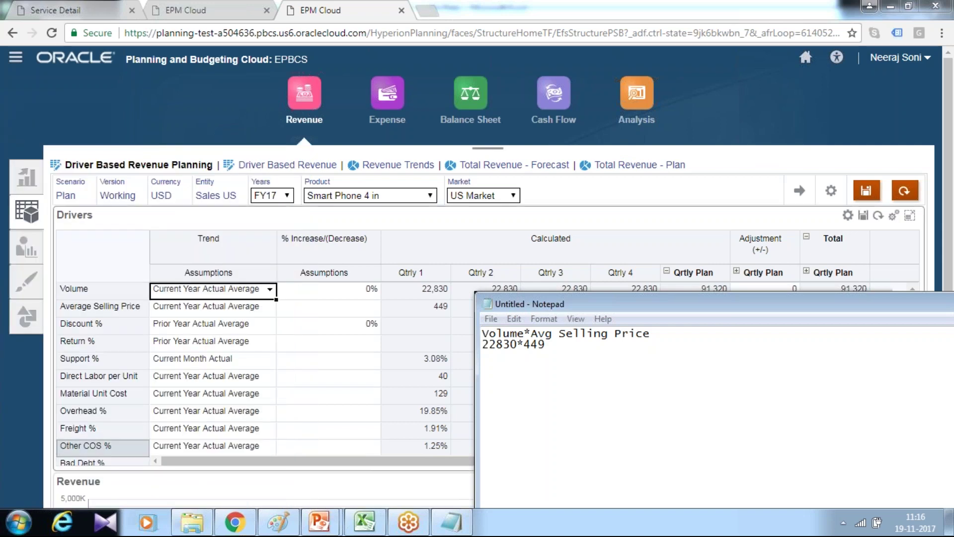
{"action": "left_click_drag", "start_coordinate": [474, 294], "coordinate": [704, 376]}
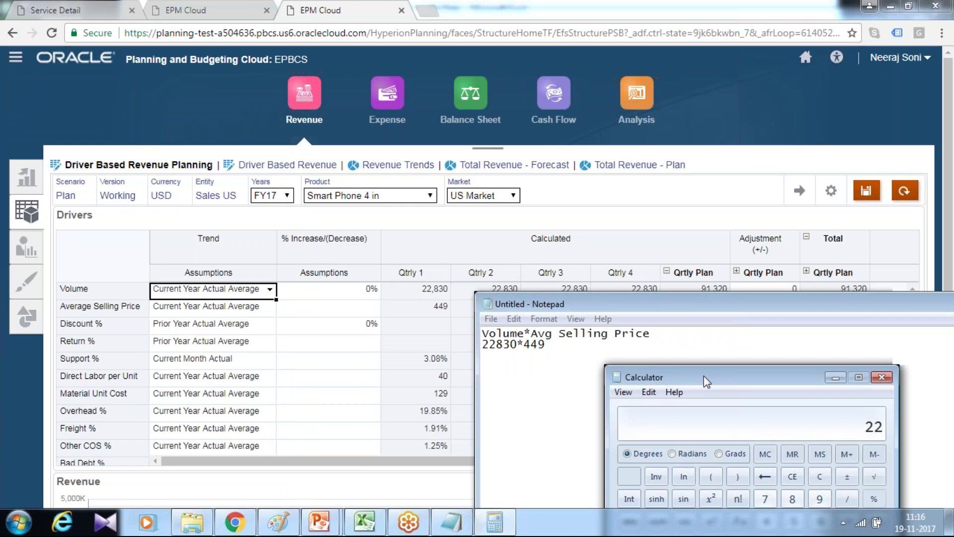
{"action": "type", "text": "22830*449"}
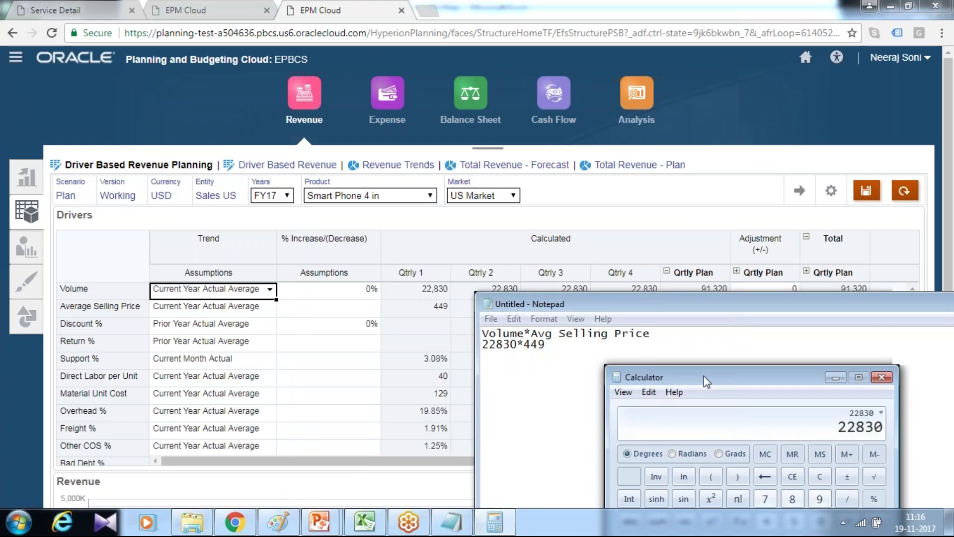
{"action": "key", "text": "Return"}
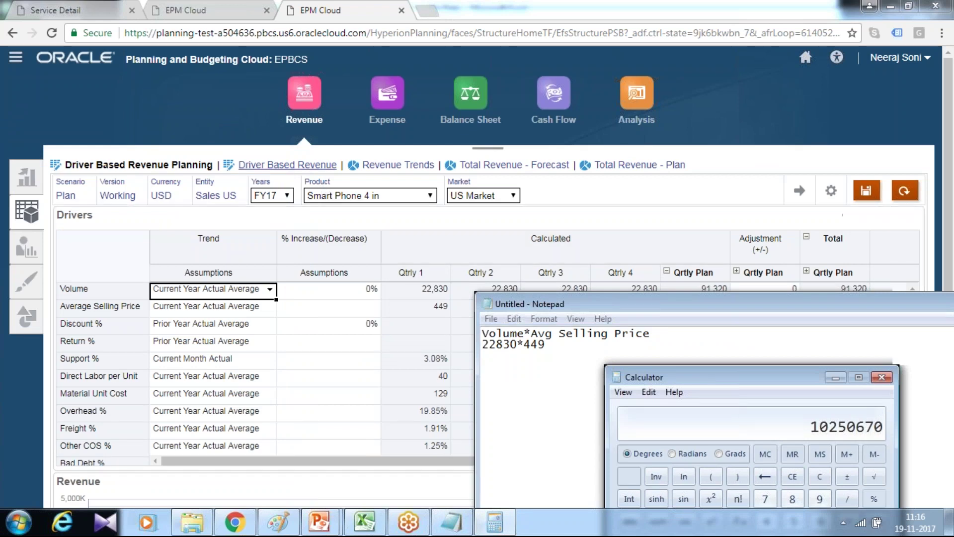
Compare the Calculator result with Qtrly 1 Product Revenue on the expanded Driver Based Revenue form
{"action": "left_click", "coordinate": [294, 169]}
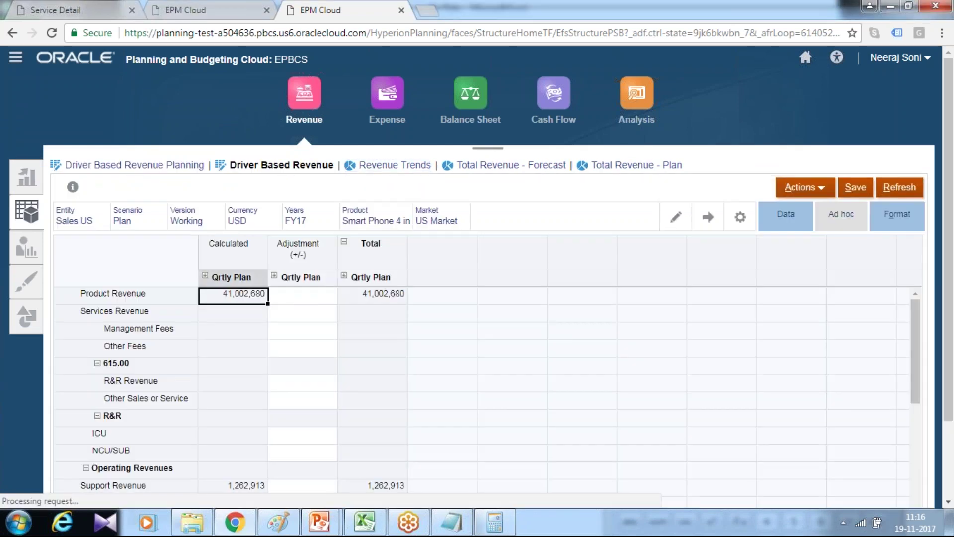
{"action": "left_click", "coordinate": [204, 276]}
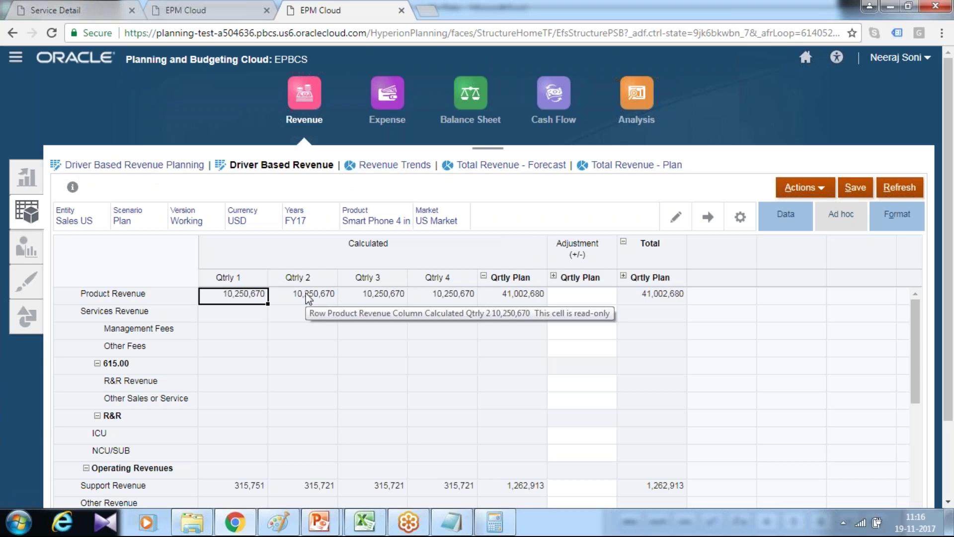
{"action": "key", "text": "alt+Tab"}
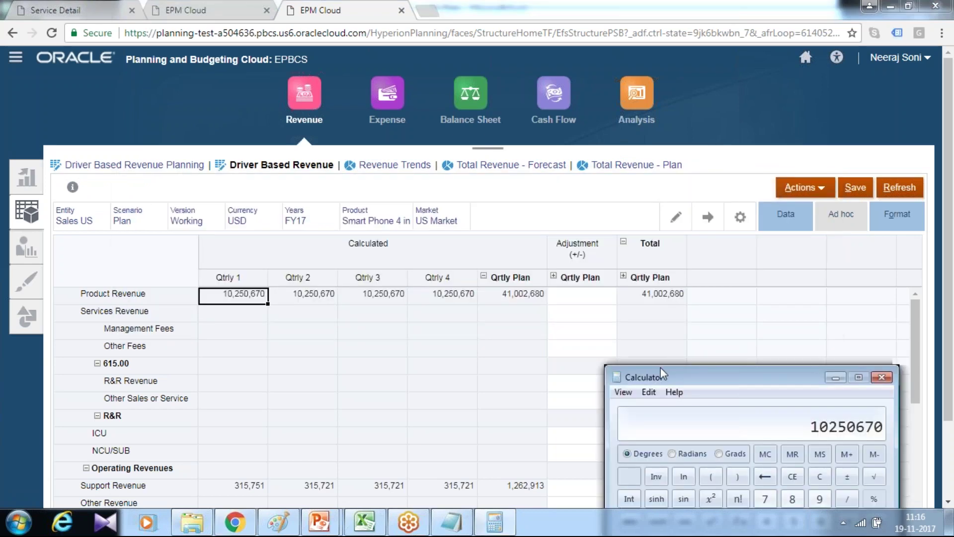
{"action": "left_click_drag", "start_coordinate": [683, 368], "coordinate": [482, 334]}
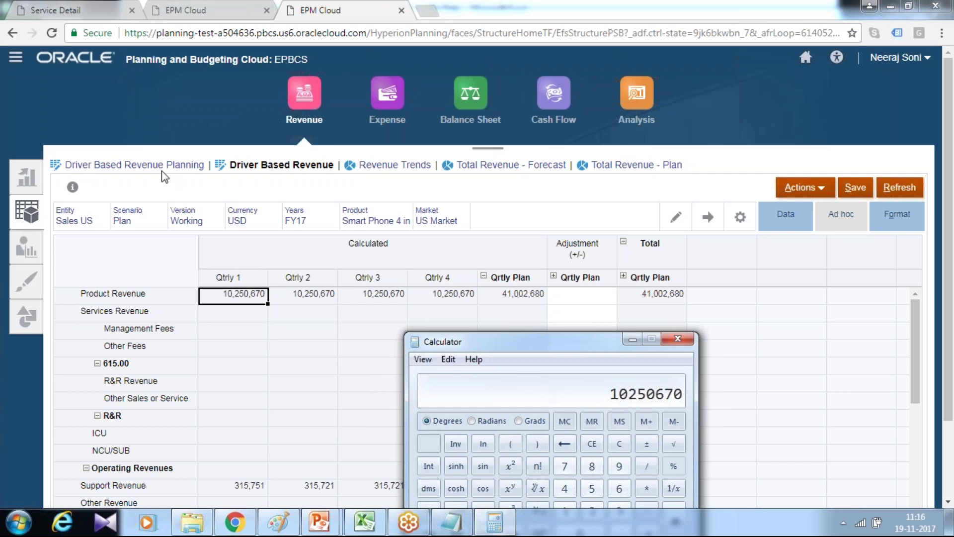
{"action": "left_click", "coordinate": [454, 517]}
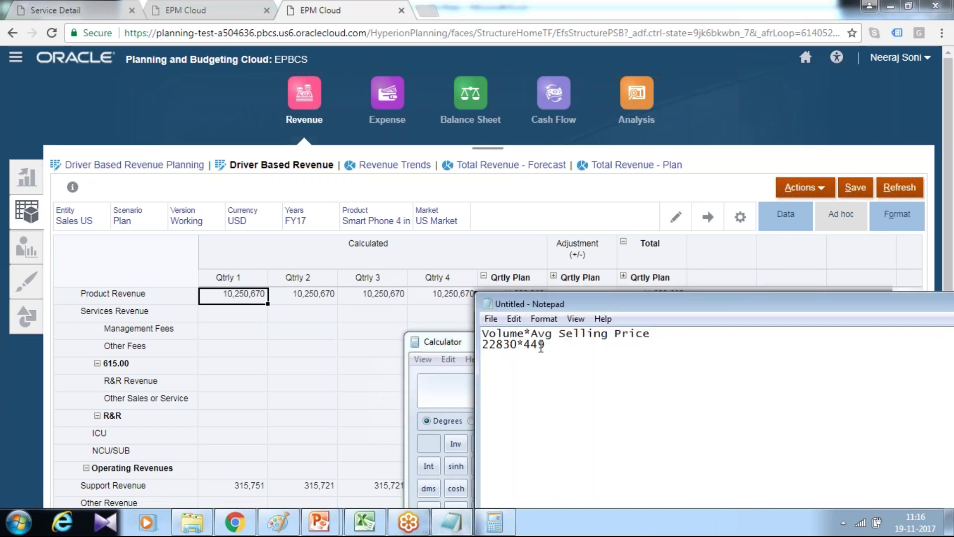
{"action": "left_click", "coordinate": [431, 343]}
{"action": "left_click", "coordinate": [136, 168]}
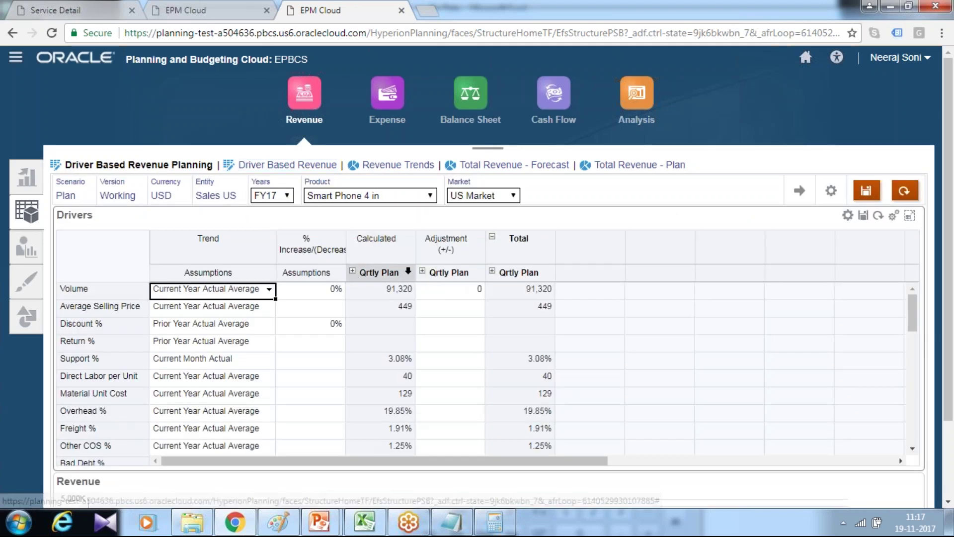
Enter a 10% Volume increase, save, and expand quarters to show 25,112 per quarter
{"action": "left_click", "coordinate": [352, 271]}
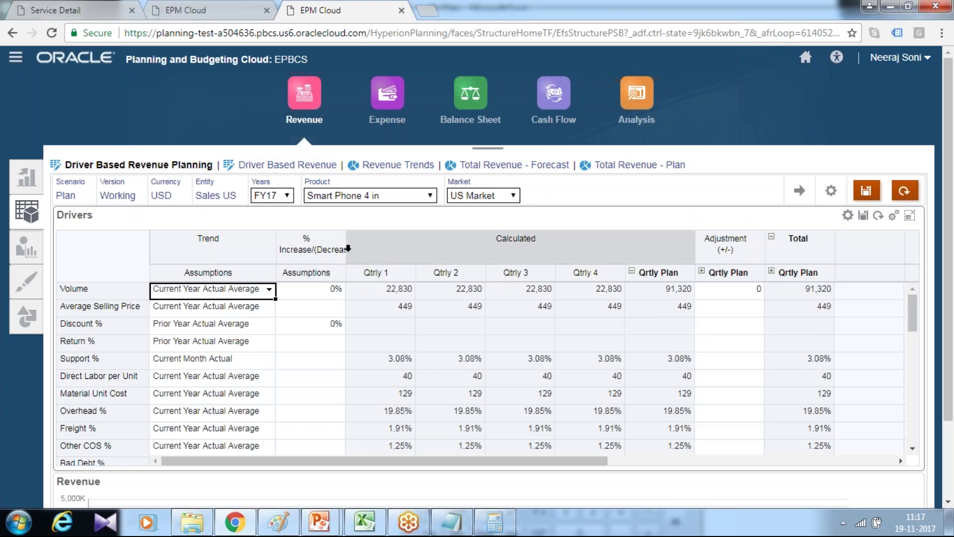
{"action": "left_click_drag", "start_coordinate": [344, 273], "coordinate": [367, 272]}
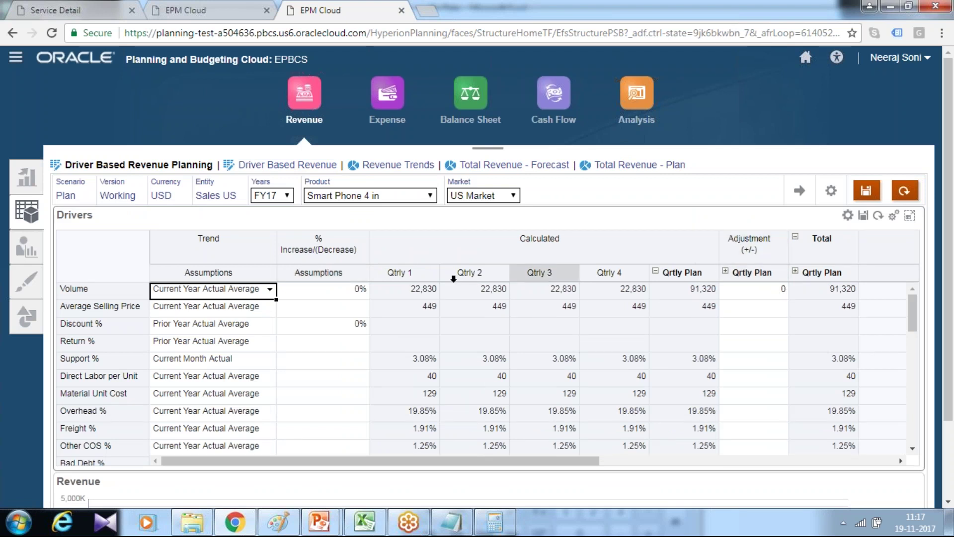
{"action": "key", "text": "Tab"}
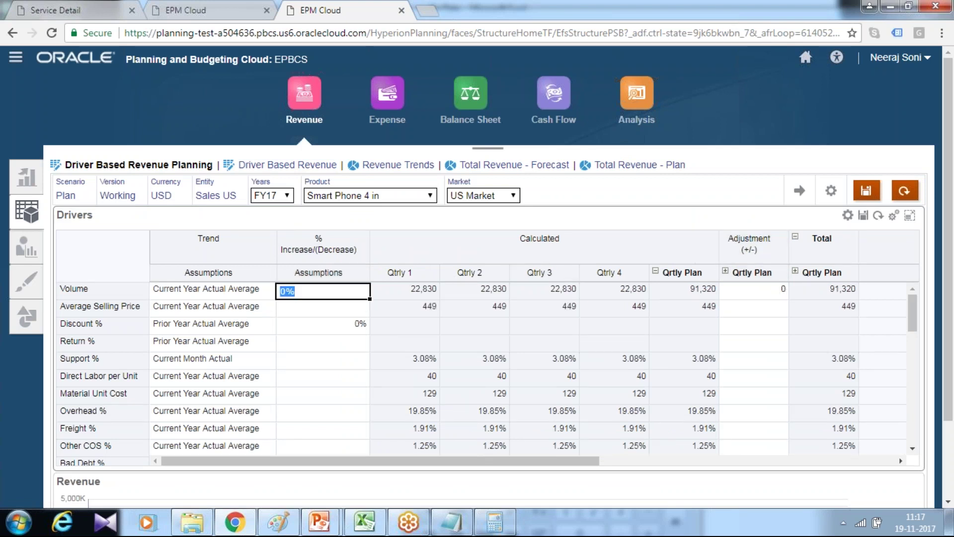
{"action": "type", "text": "10%"}
{"action": "key", "text": "Return"}
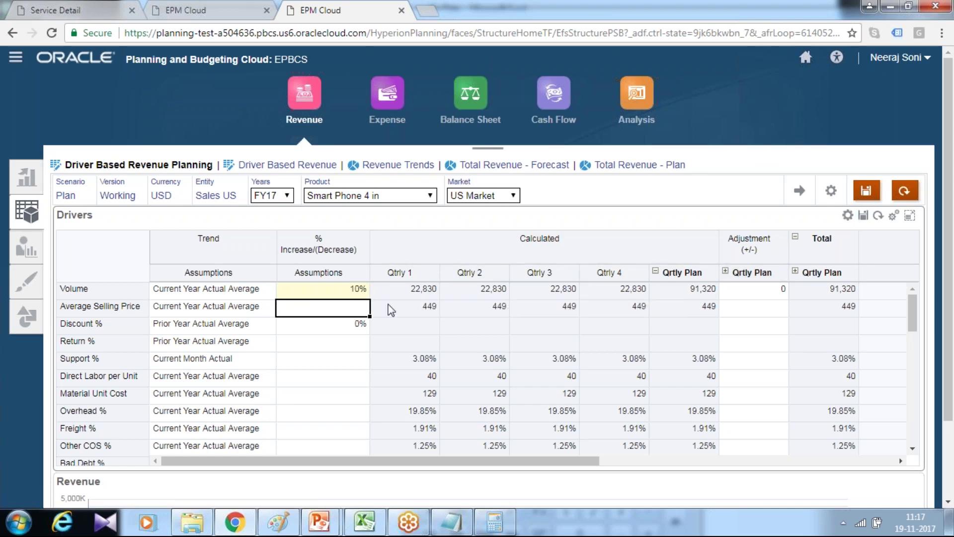
{"action": "left_click", "coordinate": [875, 220]}
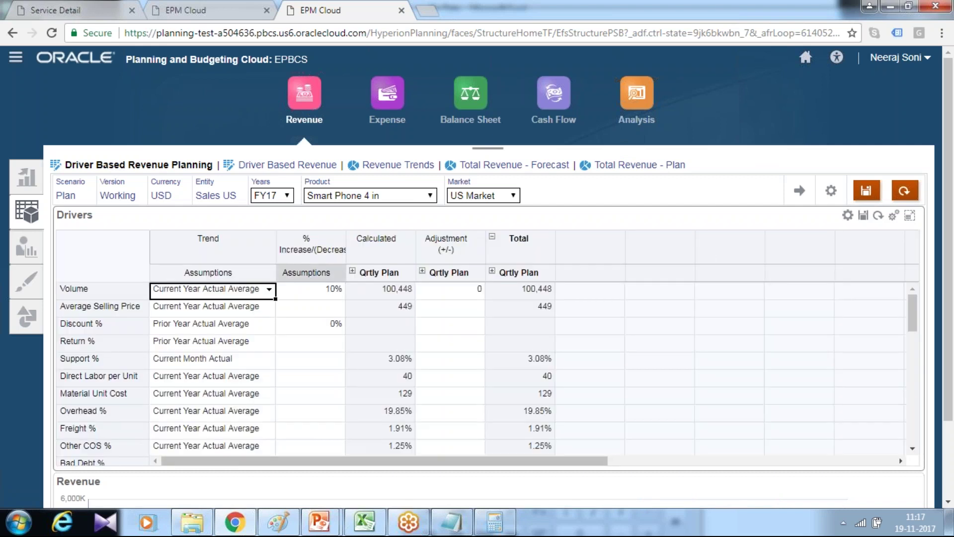
{"action": "left_click", "coordinate": [353, 271]}
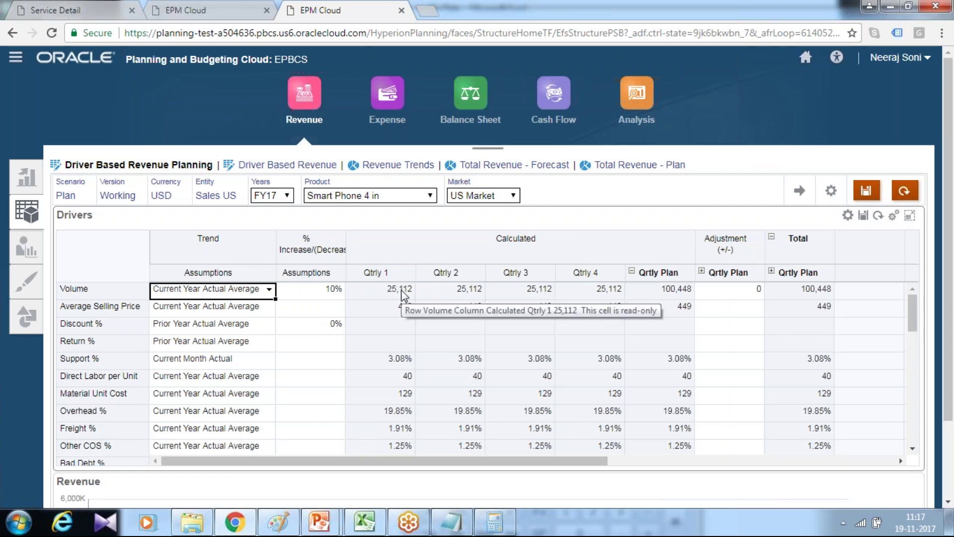
Compute 22830*1.1 in Calculator, compare it to the new Qtrly 1 Volume, then close Calculator
{"action": "key", "text": "alt+Tab"}
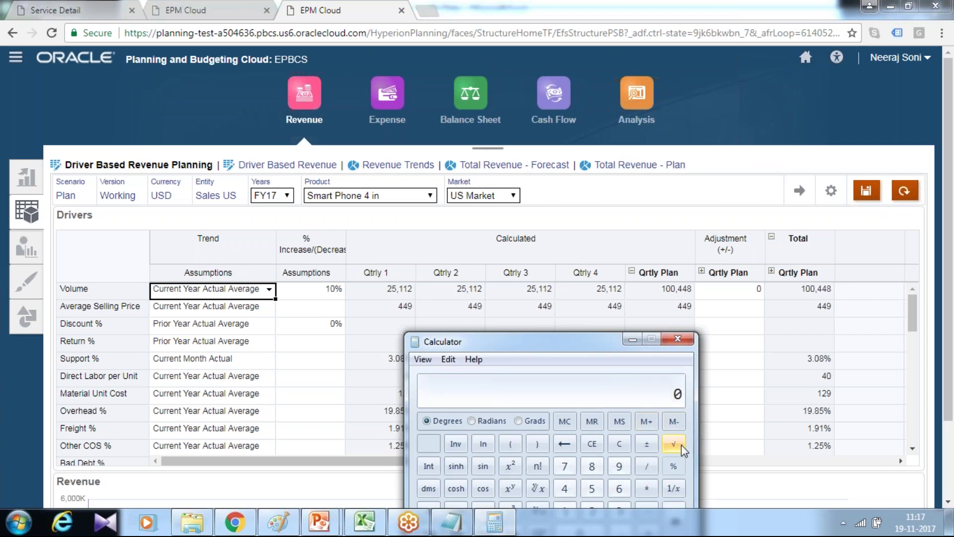
{"action": "key", "text": "alt+Tab"}
{"action": "left_click", "coordinate": [450, 526]}
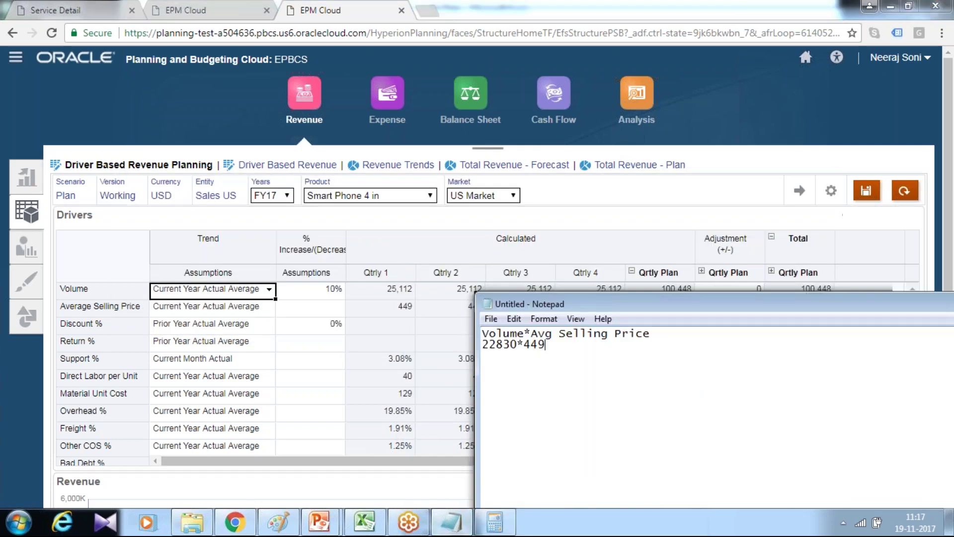
{"action": "left_click_drag", "start_coordinate": [512, 344], "coordinate": [481, 344]}
{"action": "key", "text": "ctrl+c"}
{"action": "left_click", "coordinate": [496, 522]}
{"action": "key", "text": "ctrl+v"}
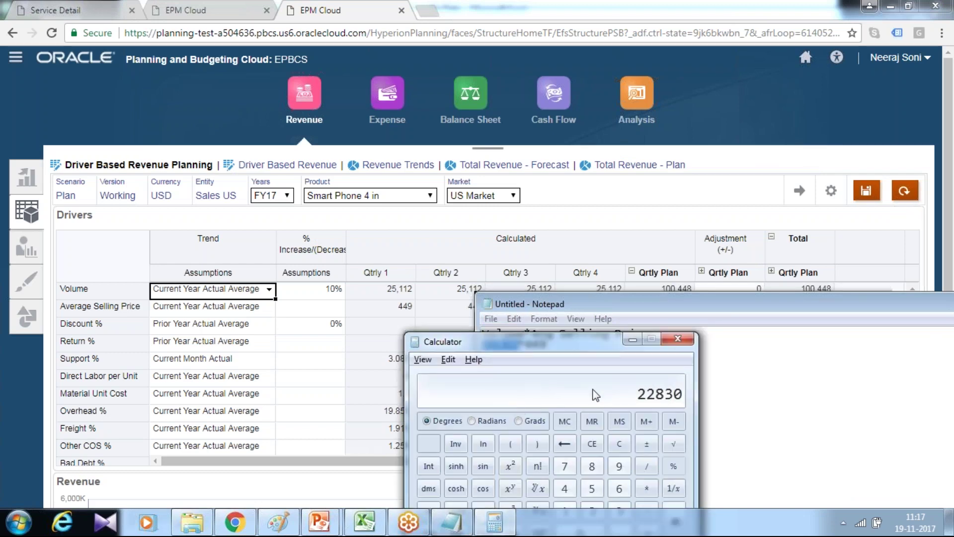
{"action": "type", "text": "*1.1"}
{"action": "key", "text": "Return"}
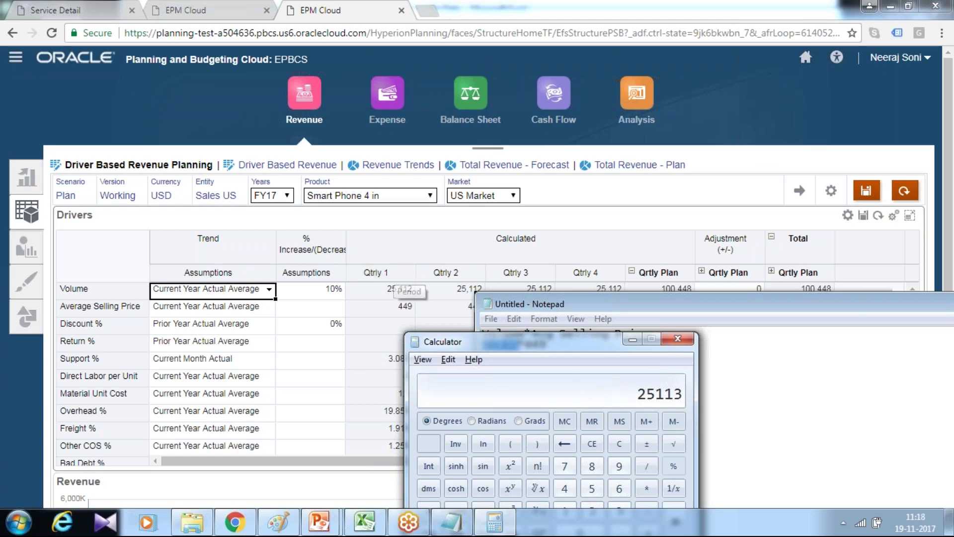
{"action": "left_click", "coordinate": [399, 294]}
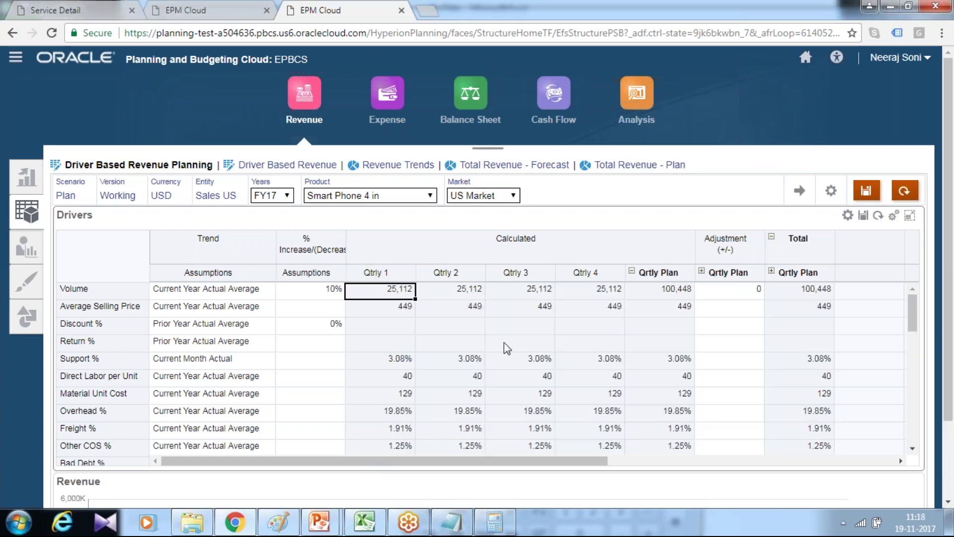
{"action": "key", "text": "alt+Tab"}
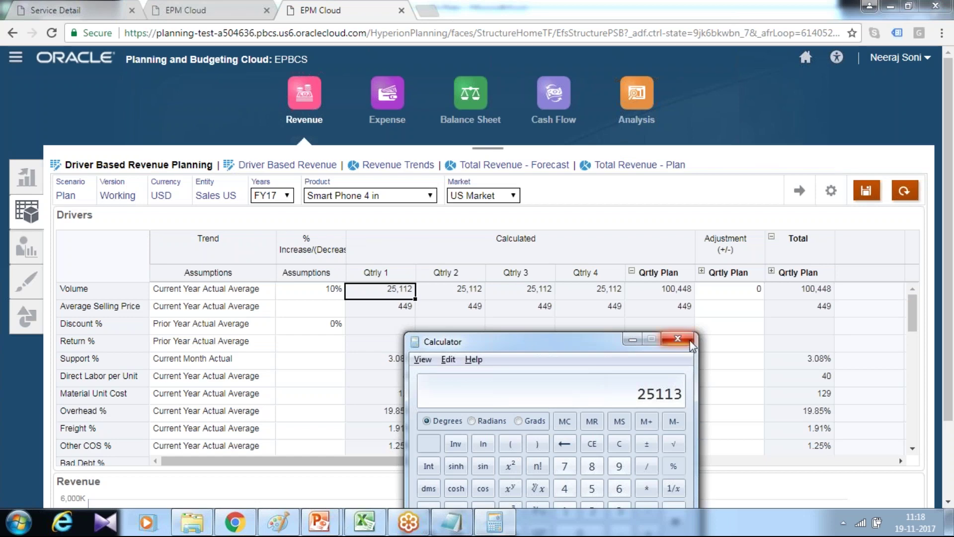
{"action": "left_click", "coordinate": [677, 338]}
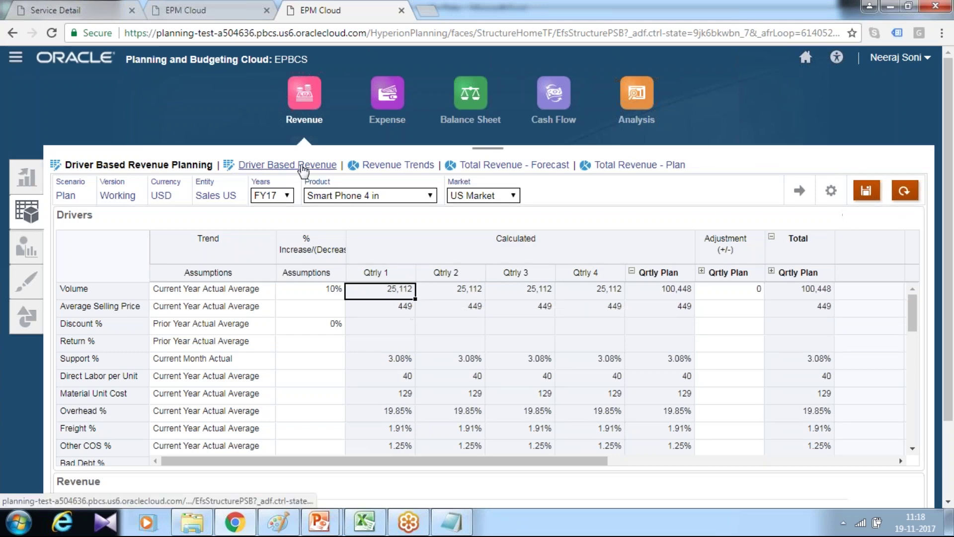
Add a new line after the revenue formula in the calculation notes
{"action": "key", "text": "alt+Tab"}
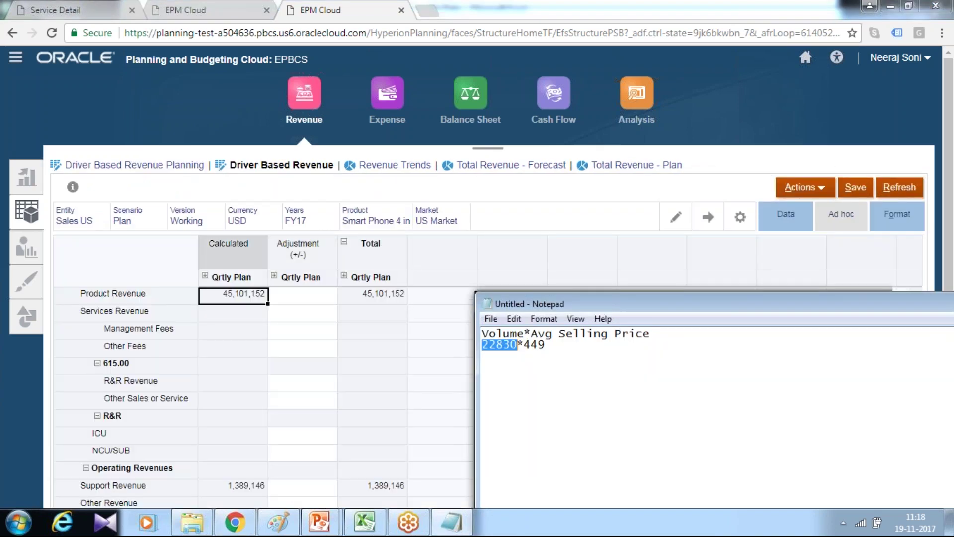
{"action": "left_click", "coordinate": [204, 275]}
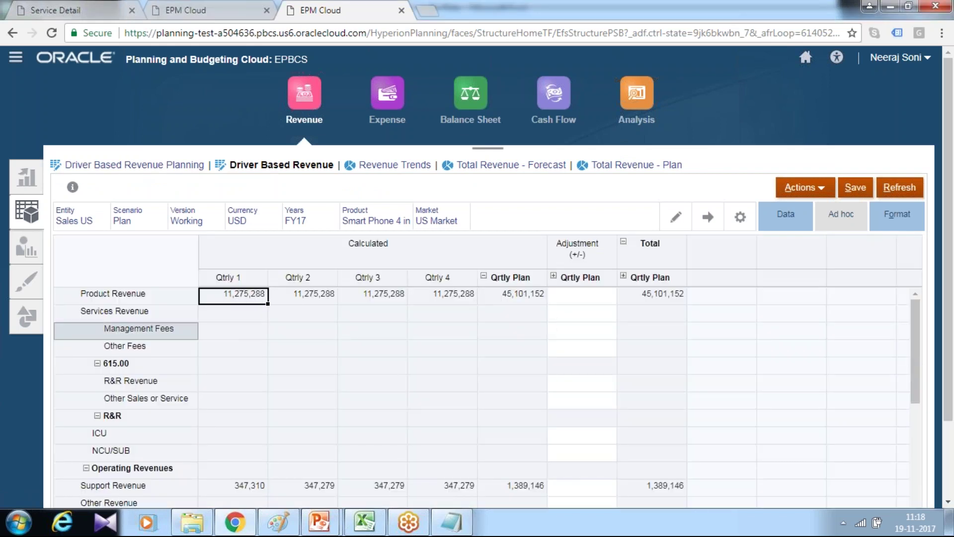
{"action": "key", "text": "alt+Tab"}
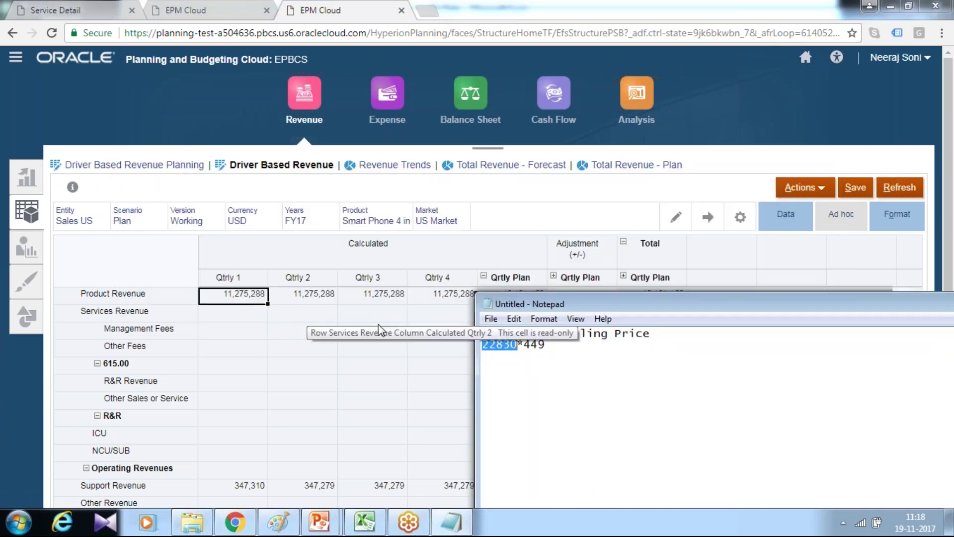
{"action": "left_click", "coordinate": [565, 348]}
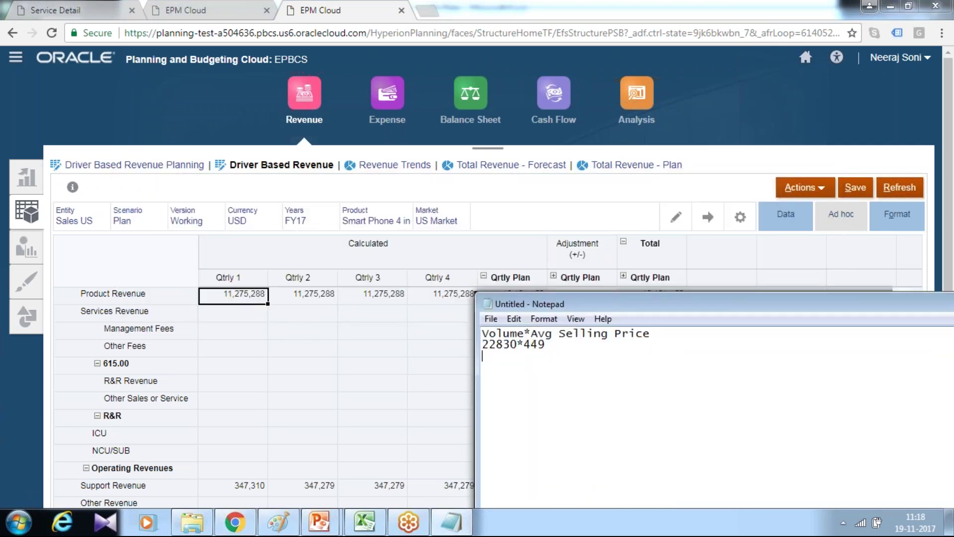
{"action": "key", "text": "Return"}
Expand Calculated Qrtly Plan on Driver Based Revenue Planning, showing Volume at 25,112 per quarter
{"action": "left_click", "coordinate": [134, 165]}
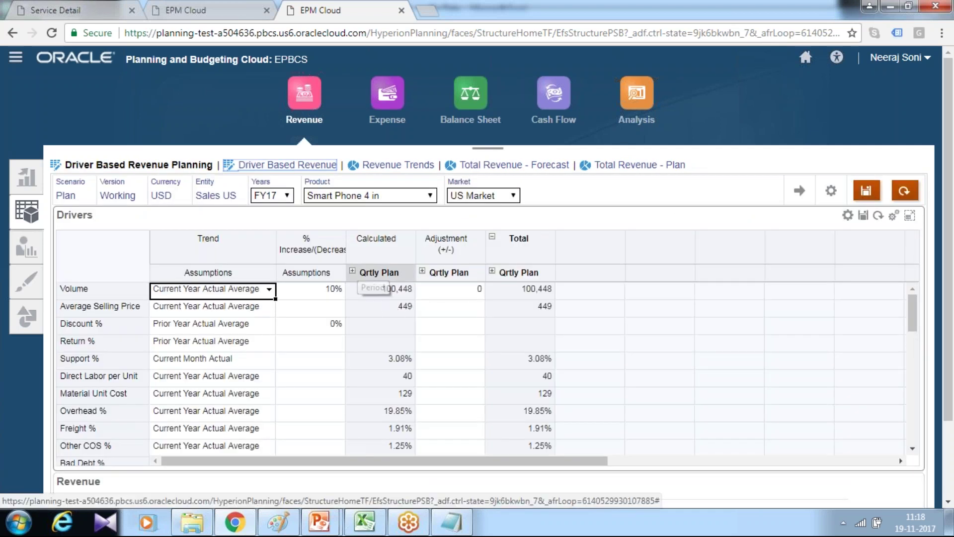
{"action": "left_click", "coordinate": [358, 268]}
{"action": "left_click", "coordinate": [352, 272]}
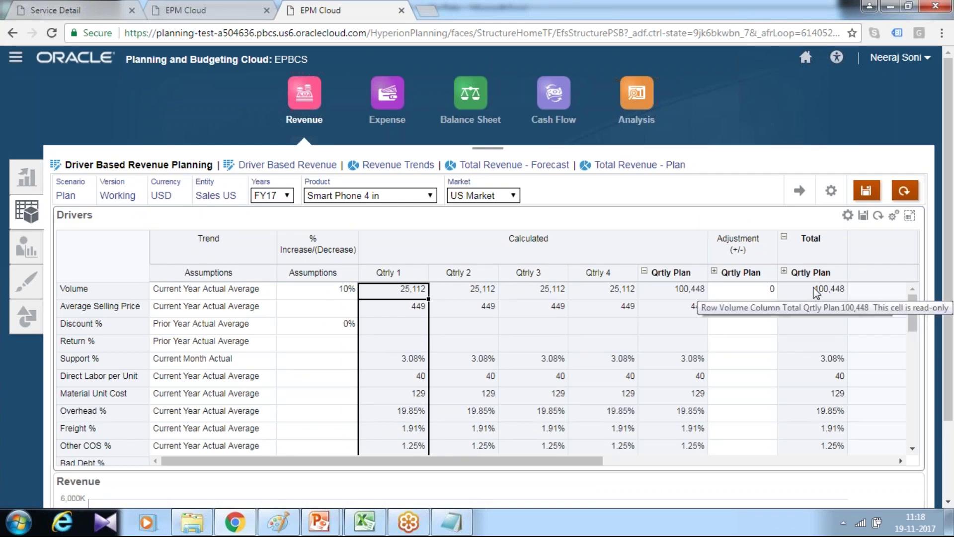
Enter a 1,000 Qtrly 1 Volume adjustment under Adjustment Qrtly Plan and save it
{"action": "left_click", "coordinate": [715, 271]}
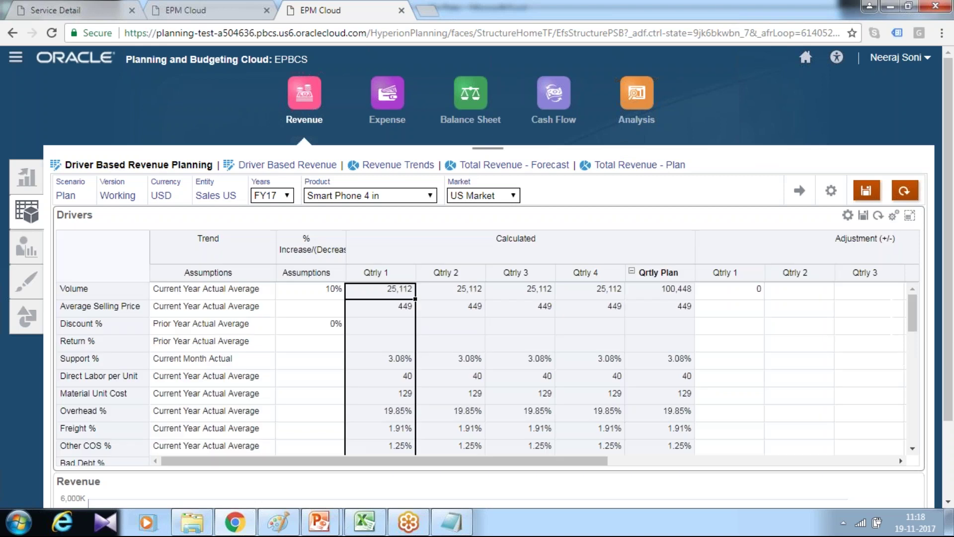
{"action": "left_click", "coordinate": [718, 292]}
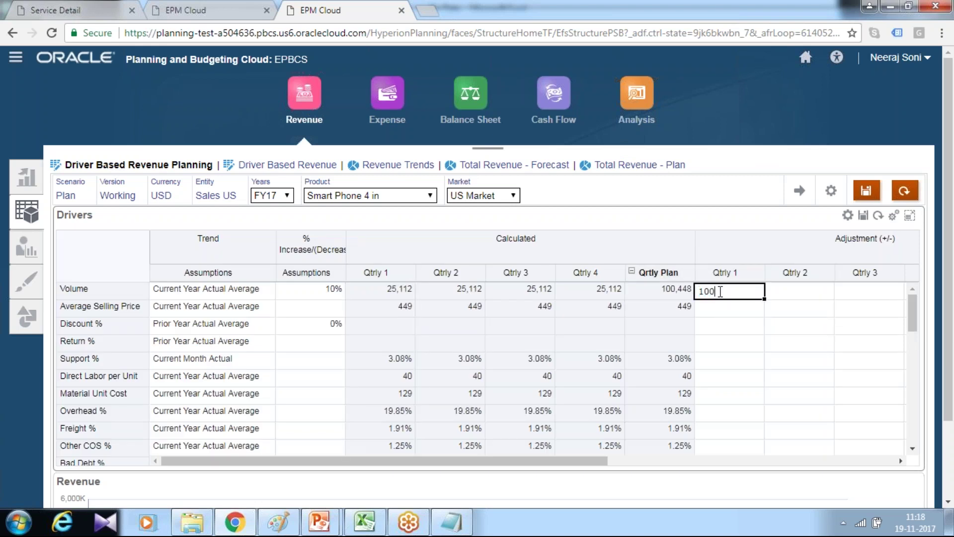
{"action": "key", "text": "Return"}
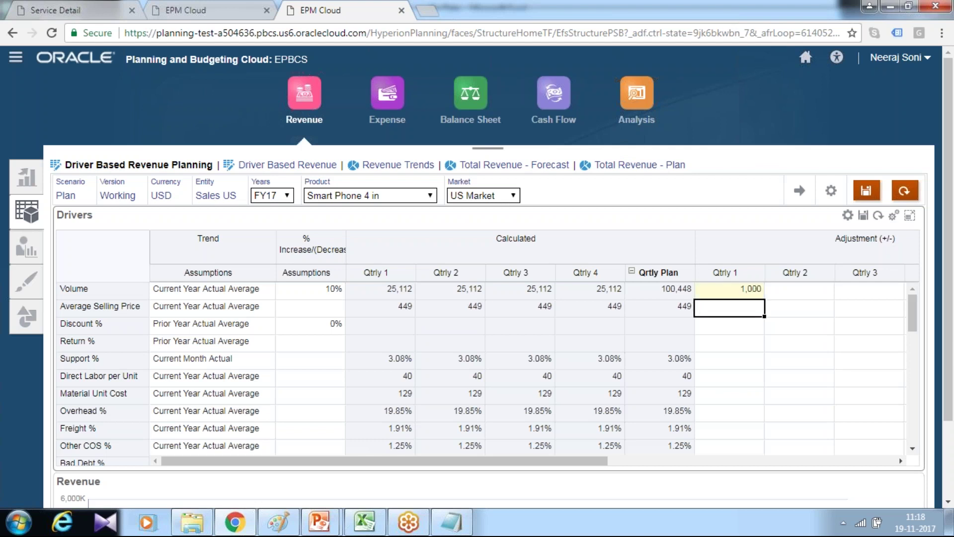
{"action": "left_click", "coordinate": [721, 292]}
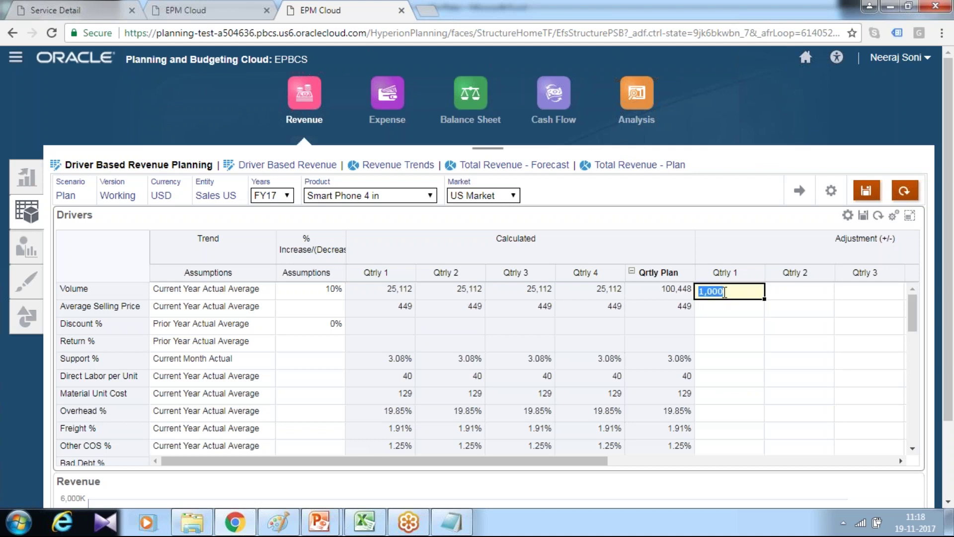
{"action": "left_click", "coordinate": [863, 216]}
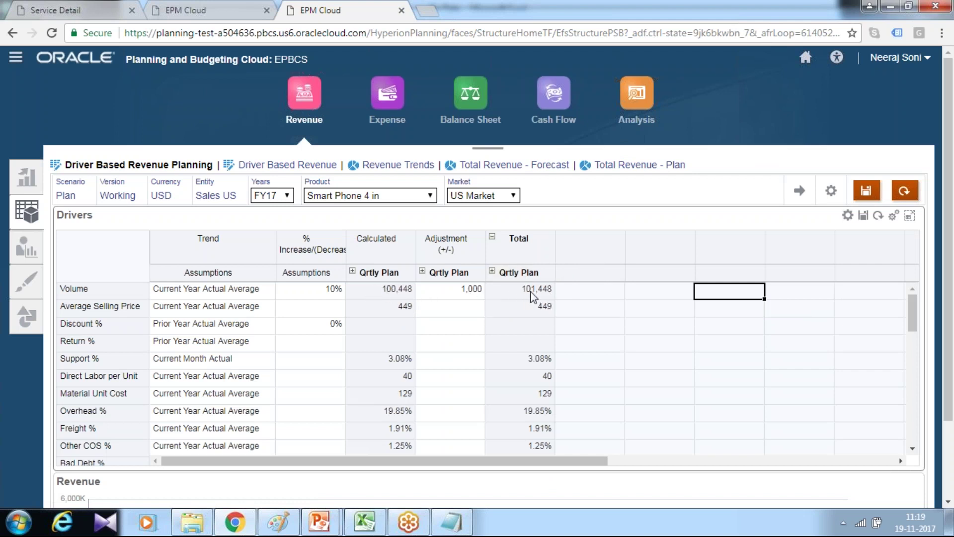
On Driver Based Revenue, enter and save a 1,000 Product Revenue adjustment, totalling 45,551,152
{"action": "left_click", "coordinate": [286, 164]}
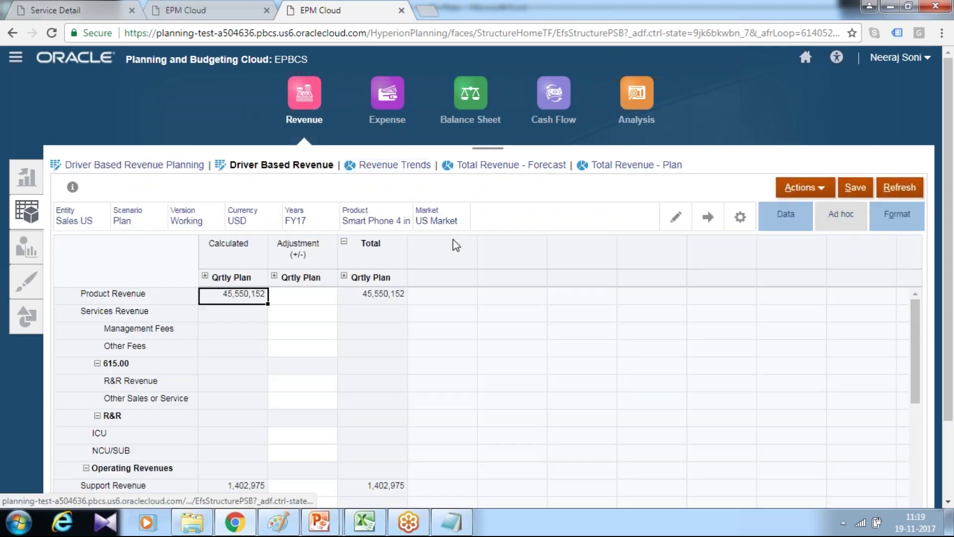
{"action": "left_click", "coordinate": [205, 276]}
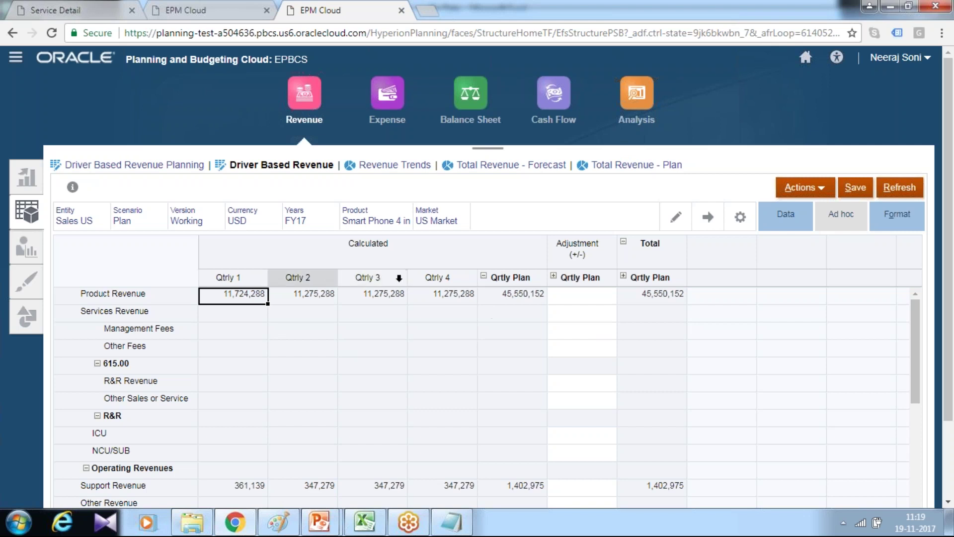
{"action": "mouse_move", "coordinate": [437, 298]}
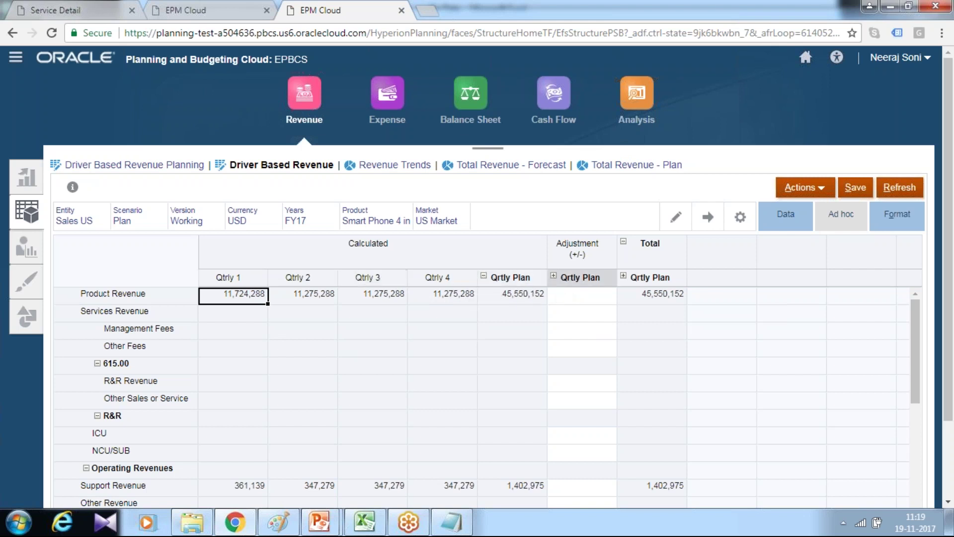
{"action": "left_click", "coordinate": [575, 296]}
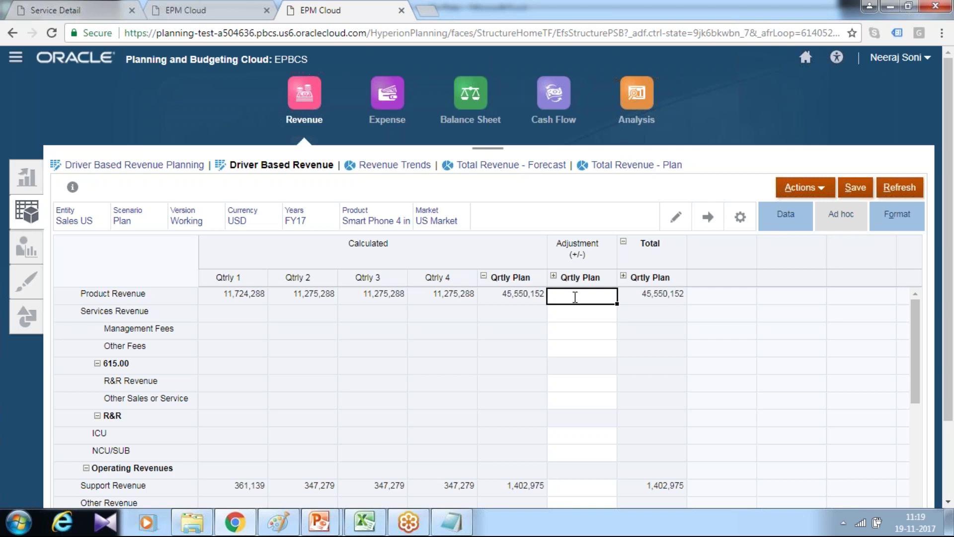
{"action": "key", "text": "Return"}
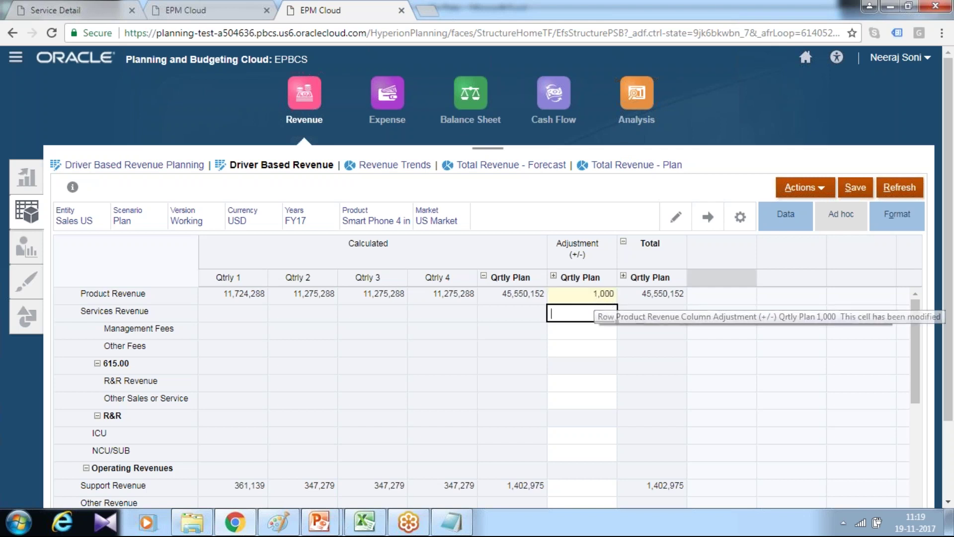
{"action": "left_click", "coordinate": [853, 196]}
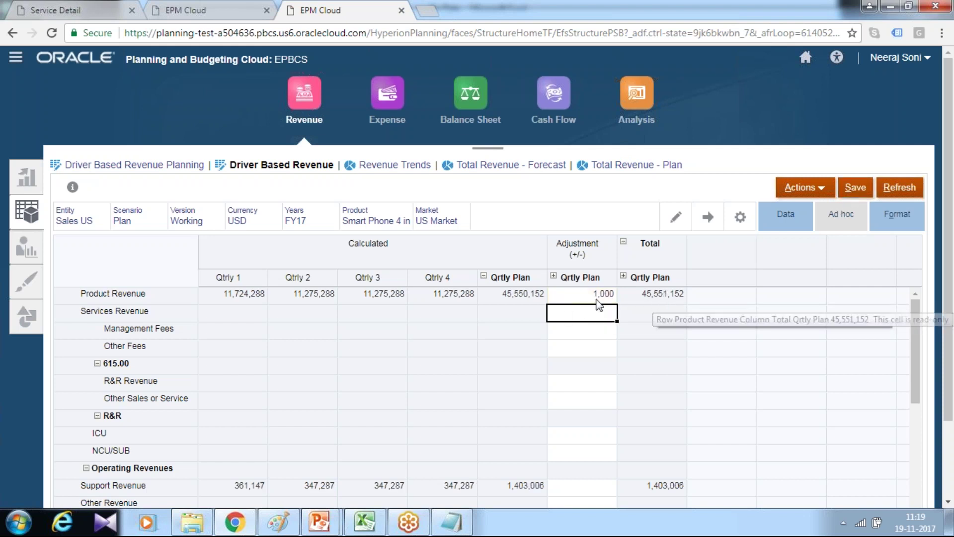
{"action": "left_click", "coordinate": [862, 192]}
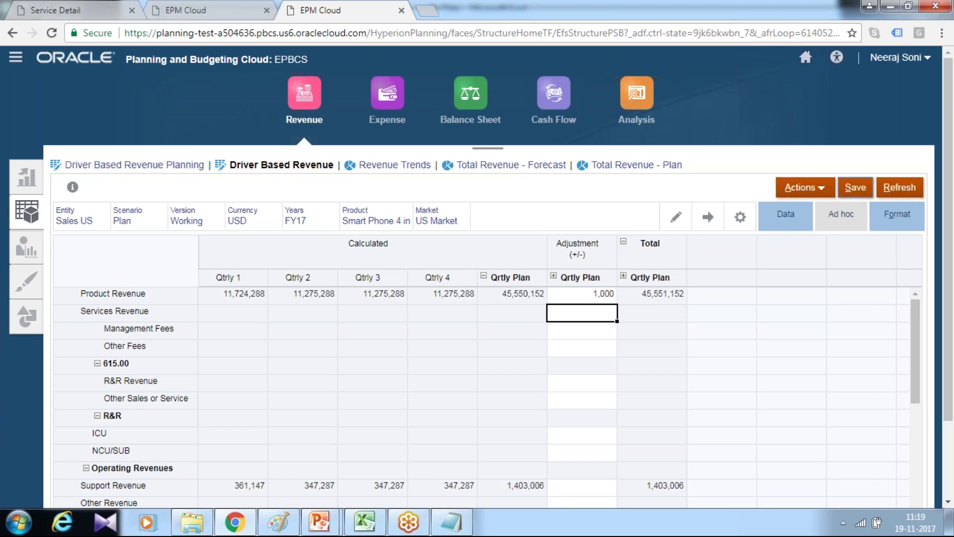
{"action": "left_click", "coordinate": [641, 295]}
{"action": "left_click", "coordinate": [856, 191]}
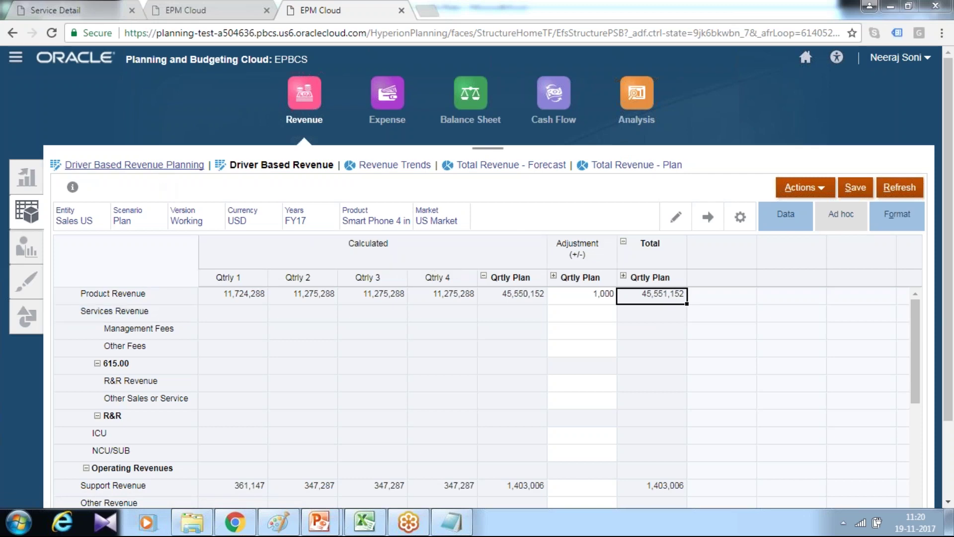
Back on Driver Based Revenue Planning, review the revenue chart and the full Overhead % value
{"action": "left_click", "coordinate": [155, 165]}
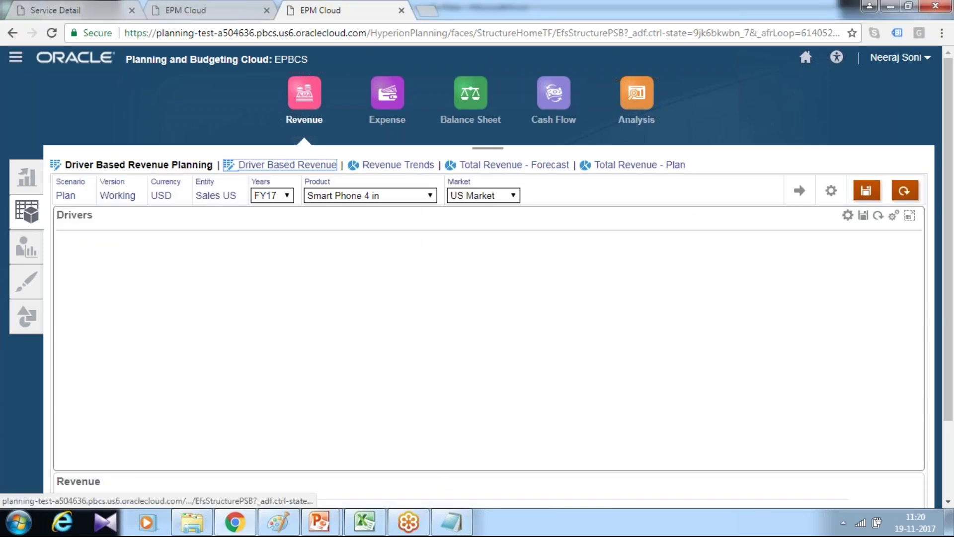
{"action": "scroll", "coordinate": [555, 277], "scroll_direction": "down", "scroll_amount": 2}
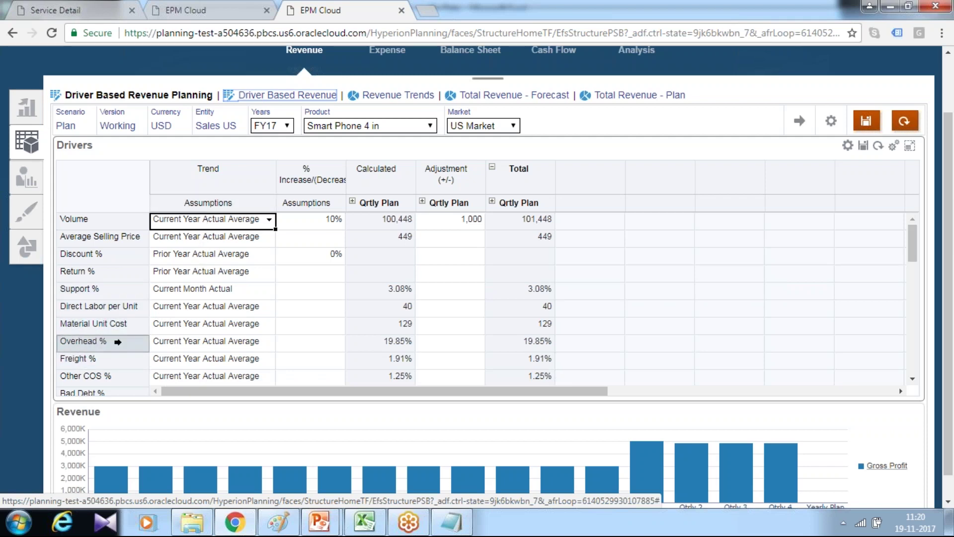
{"action": "scroll", "coordinate": [454, 319], "scroll_direction": "down", "scroll_amount": 3}
{"action": "scroll", "coordinate": [422, 298], "scroll_direction": "up", "scroll_amount": 3}
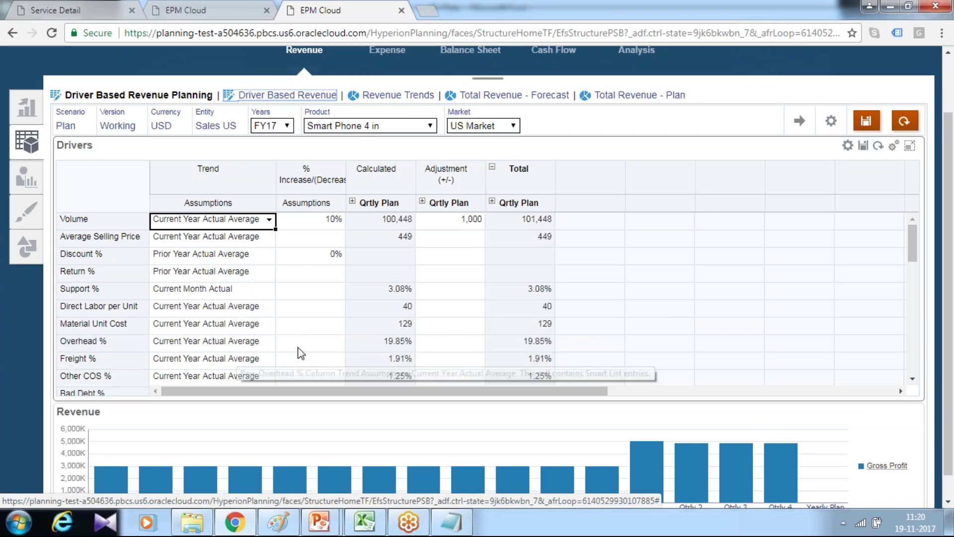
{"action": "left_click", "coordinate": [390, 346]}
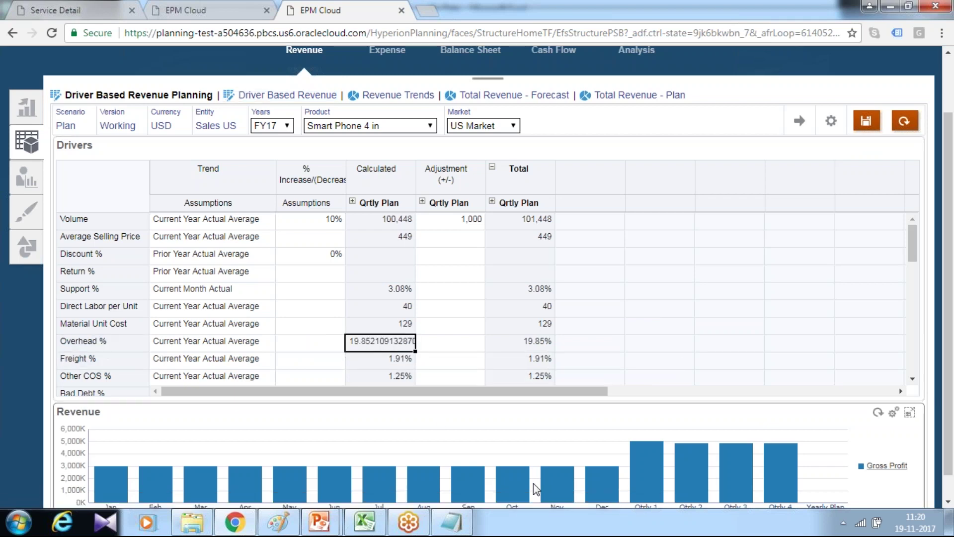
Launch Calculator, move it aside, and expand Calculated Qrtly Plan into quarters
{"action": "left_click", "coordinate": [19, 522]}
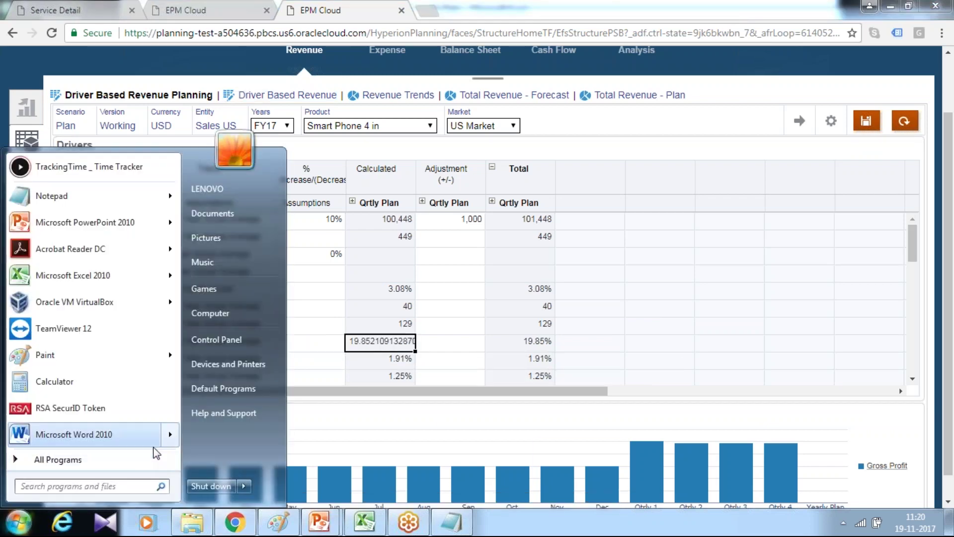
{"action": "mouse_move", "coordinate": [153, 446]}
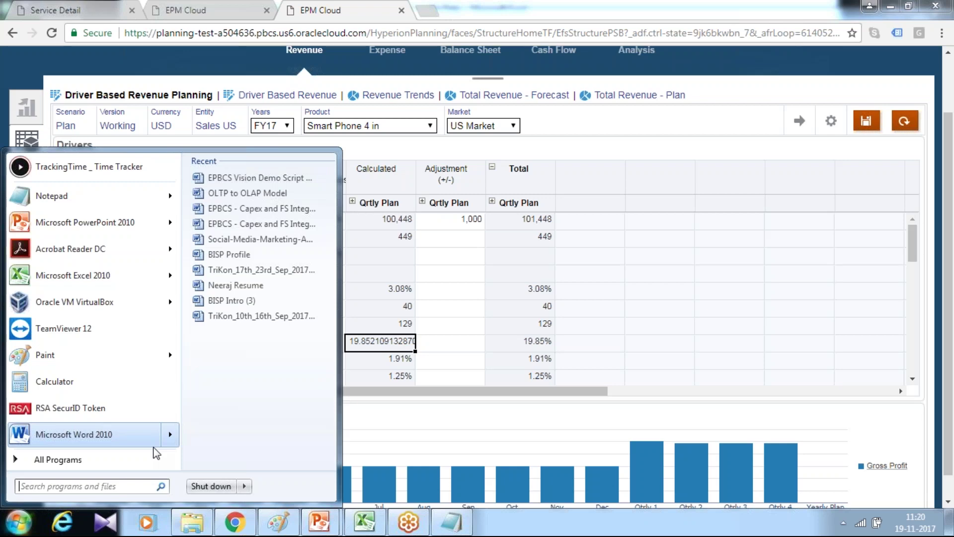
{"action": "type", "text": "calc"}
{"action": "key", "text": "Return"}
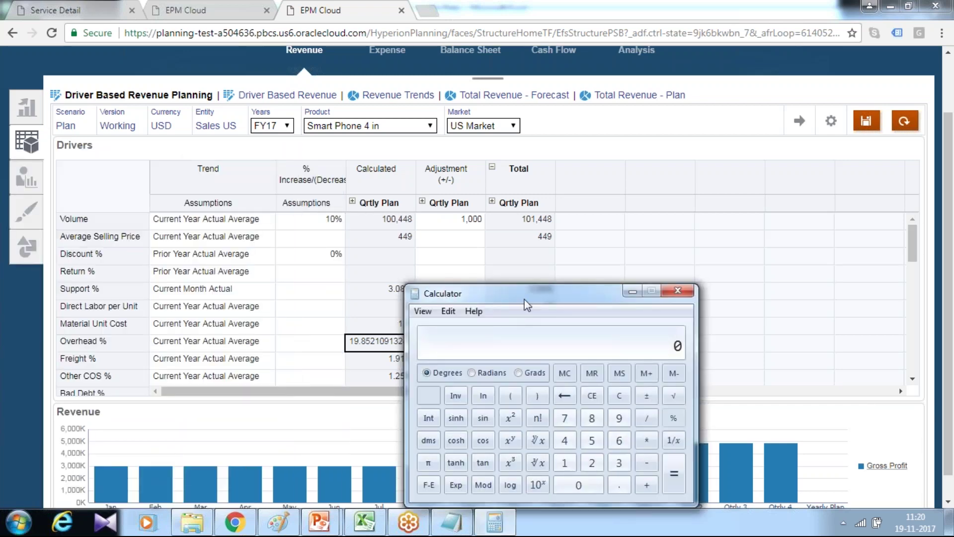
{"action": "left_click_drag", "start_coordinate": [525, 301], "coordinate": [657, 301]}
{"action": "mouse_move", "coordinate": [398, 226]}
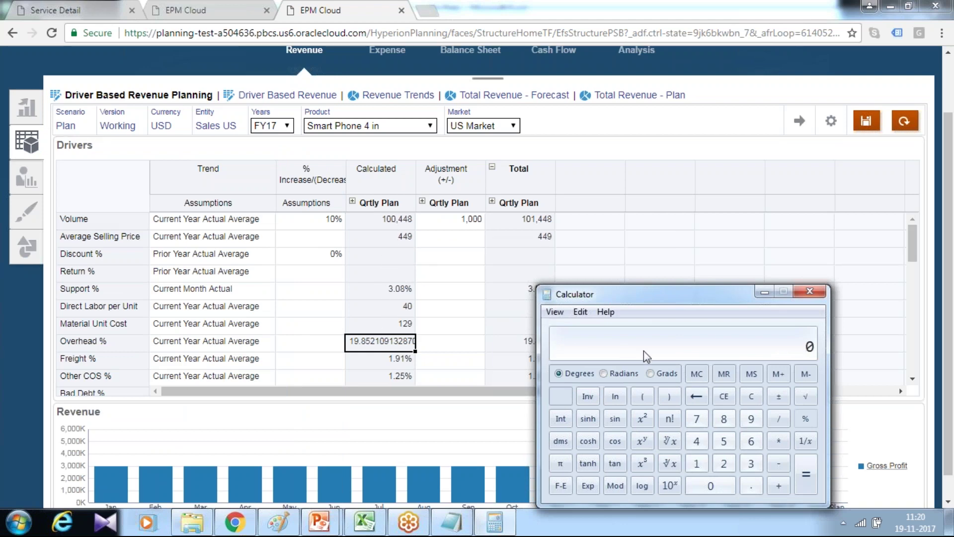
{"action": "left_click", "coordinate": [352, 202]}
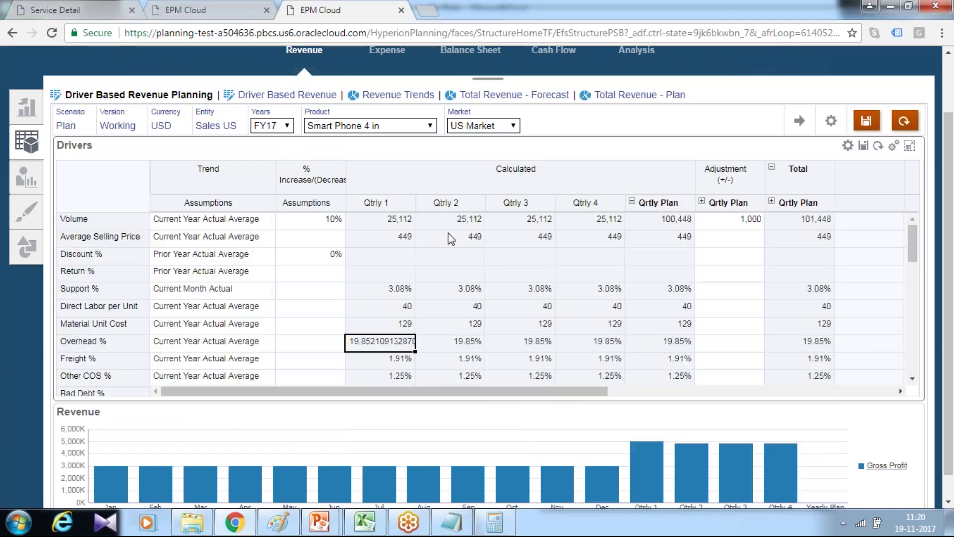
{"action": "scroll", "coordinate": [525, 252], "scroll_direction": "down", "scroll_amount": 3}
{"action": "scroll", "coordinate": [532, 252], "scroll_direction": "up", "scroll_amount": 3}
Compute 19.8521% of 11275288 in Calculator, getting 2238381.449048, and return to Driver Based Revenue
{"action": "key", "text": "alt+Tab"}
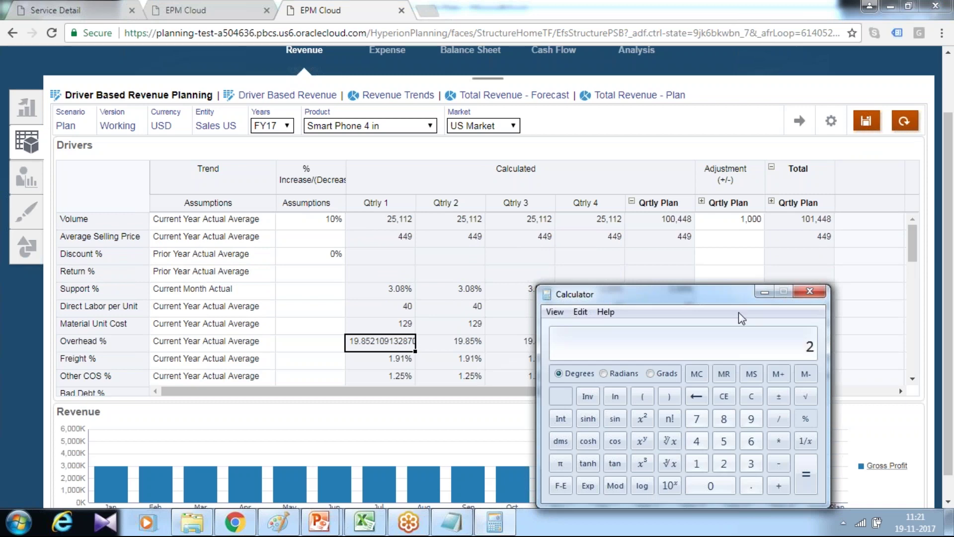
{"action": "type", "text": "511"}
{"action": "type", "text": "2"}
{"action": "type", "text": "*"}
{"action": "type", "text": "449"}
{"action": "key", "text": "Return"}
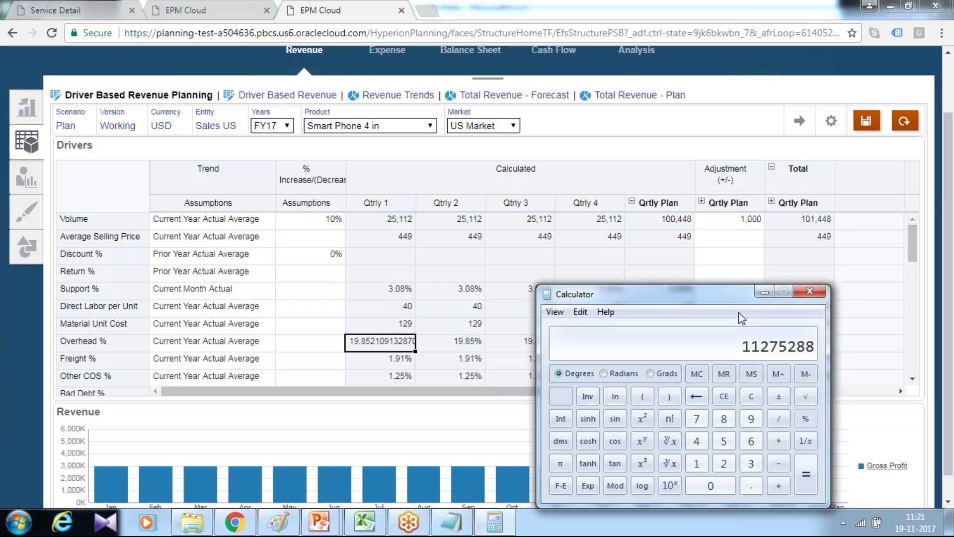
{"action": "type", "text": "/100"}
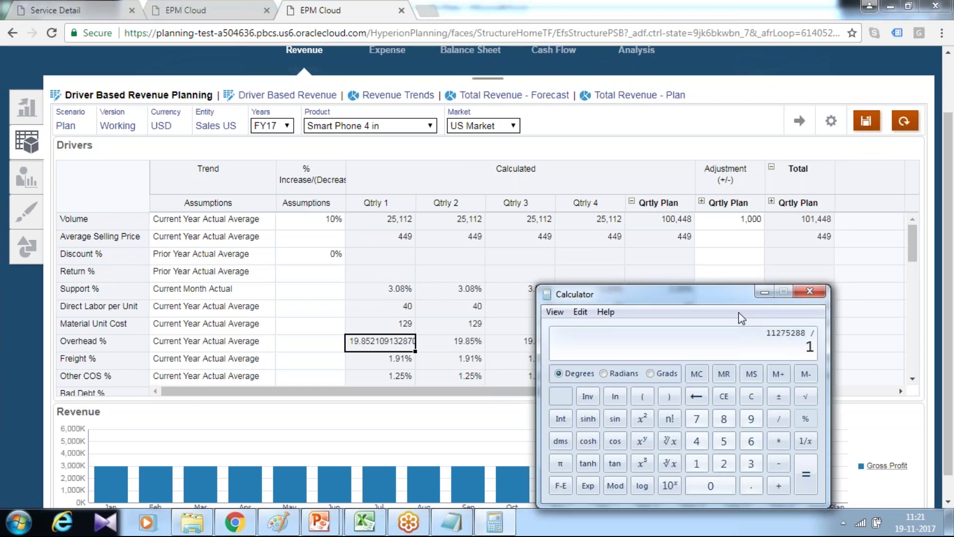
{"action": "key", "text": "Return"}
{"action": "type", "text": "*19"}
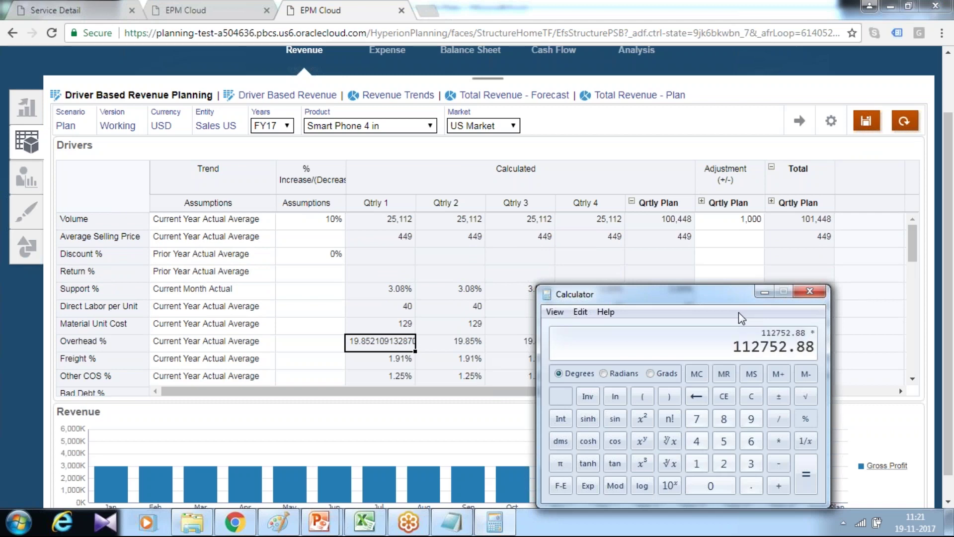
{"action": "type", "text": ".8"}
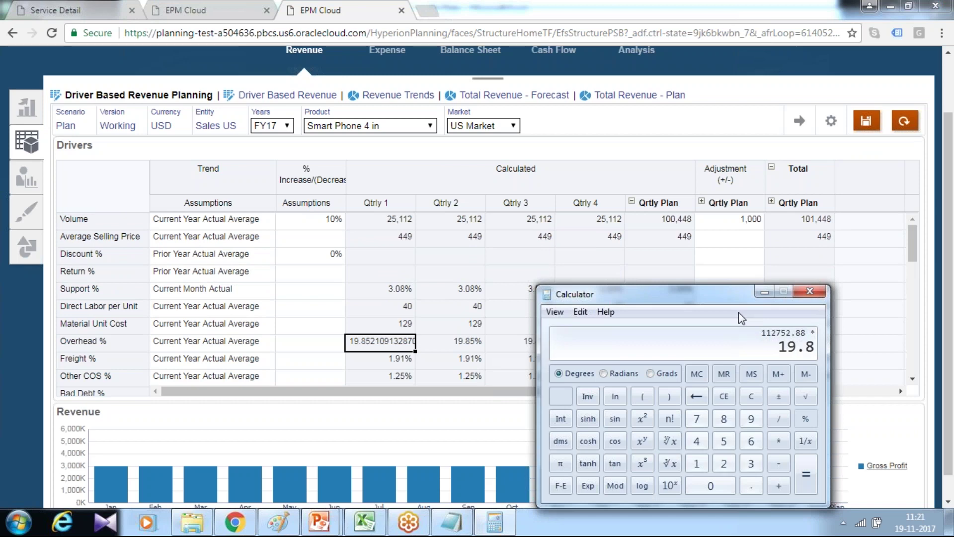
{"action": "type", "text": "521"}
{"action": "key", "text": "Return"}
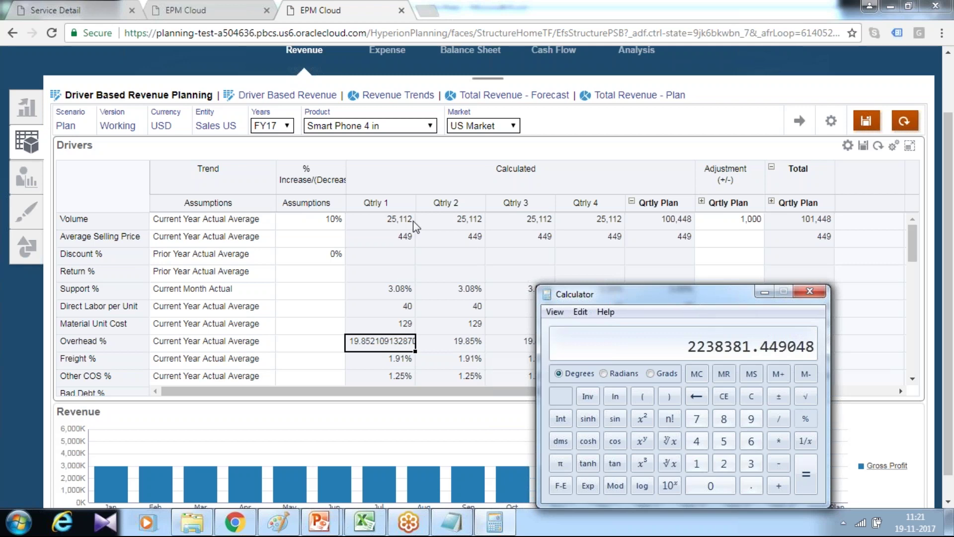
{"action": "left_click", "coordinate": [884, 273]}
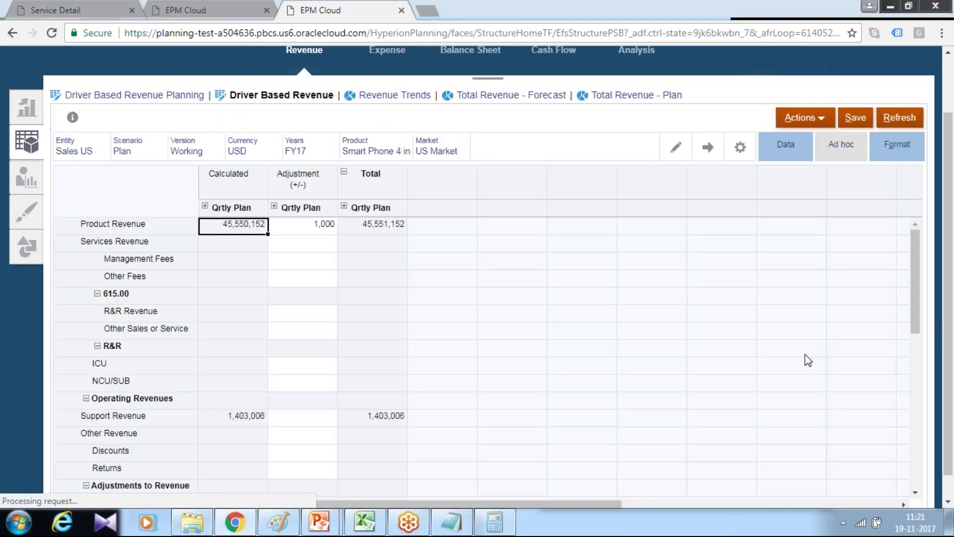
Clear Calculator and enter 45551152/100*19.8521, correcting a mistyped 45551552
{"action": "scroll", "coordinate": [810, 360], "scroll_direction": "down", "scroll_amount": 3}
{"action": "left_click", "coordinate": [601, 345]}
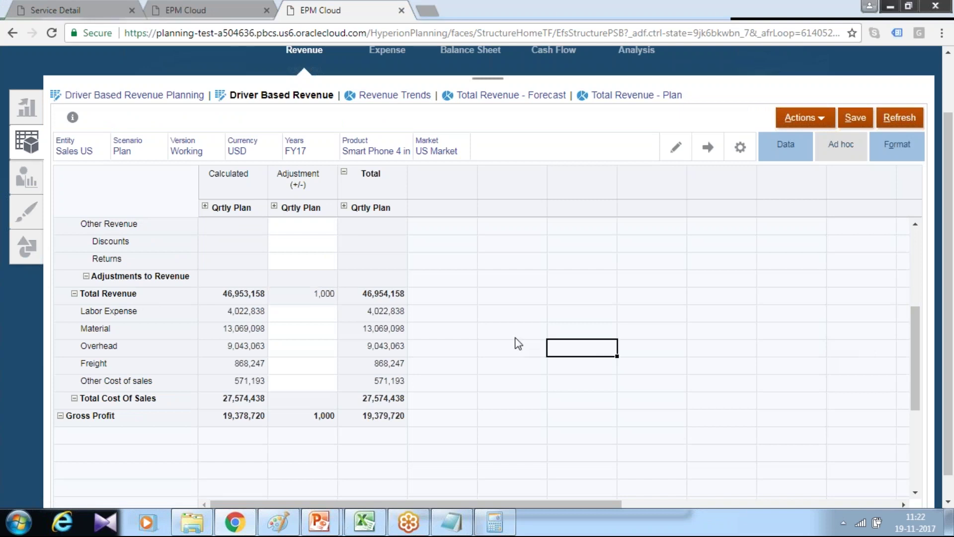
{"action": "scroll", "coordinate": [516, 341], "scroll_direction": "up", "scroll_amount": 4}
{"action": "scroll", "coordinate": [500, 341], "scroll_direction": "down", "scroll_amount": 3}
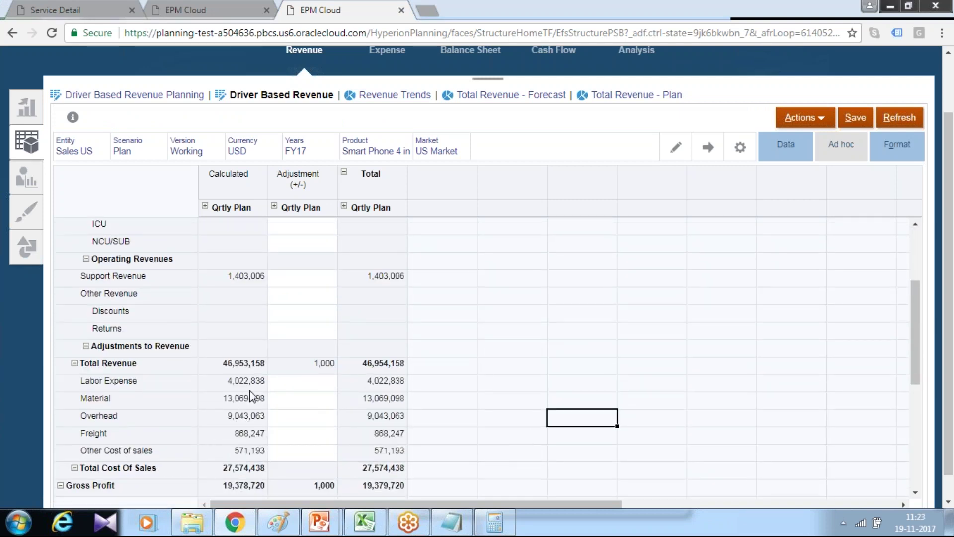
{"action": "scroll", "coordinate": [258, 246], "scroll_direction": "up", "scroll_amount": 3}
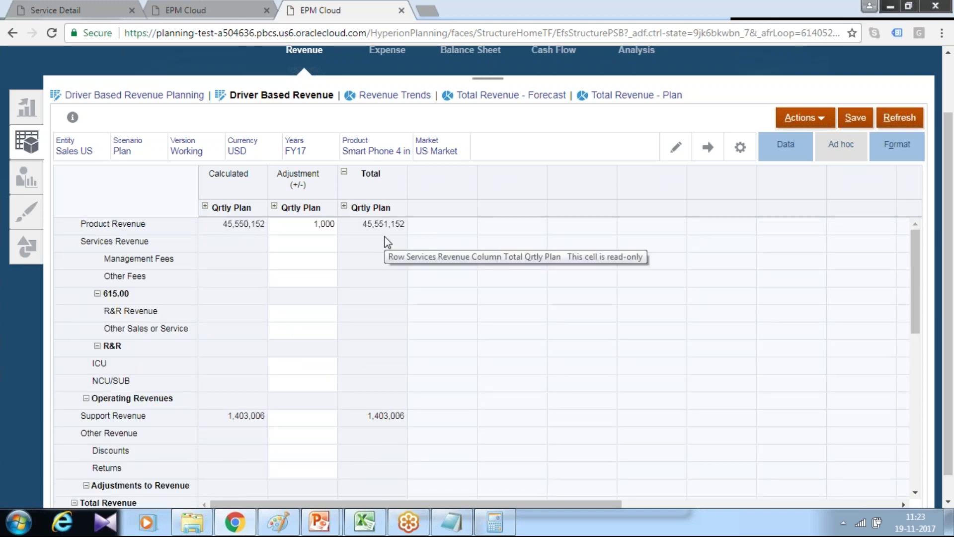
{"action": "key", "text": "alt+Tab"}
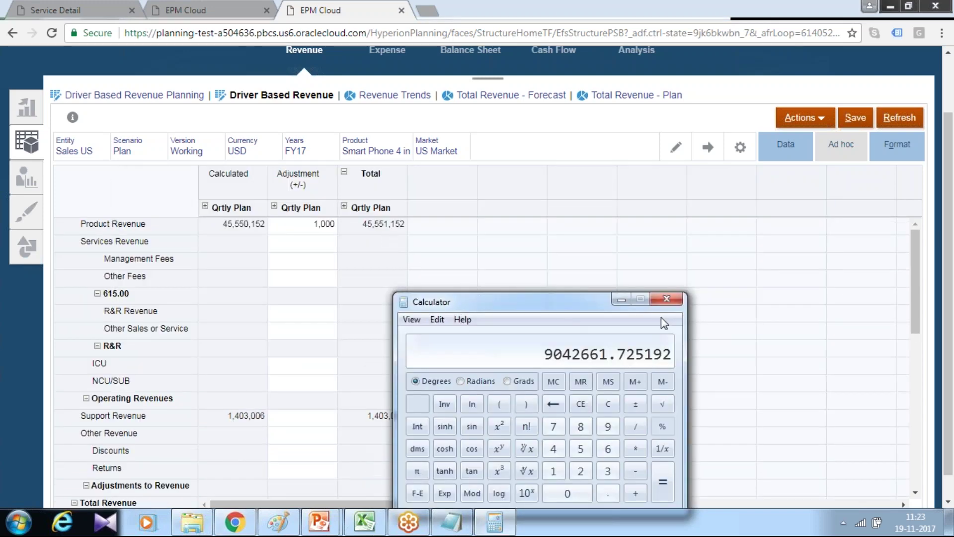
{"action": "key", "text": "Escape"}
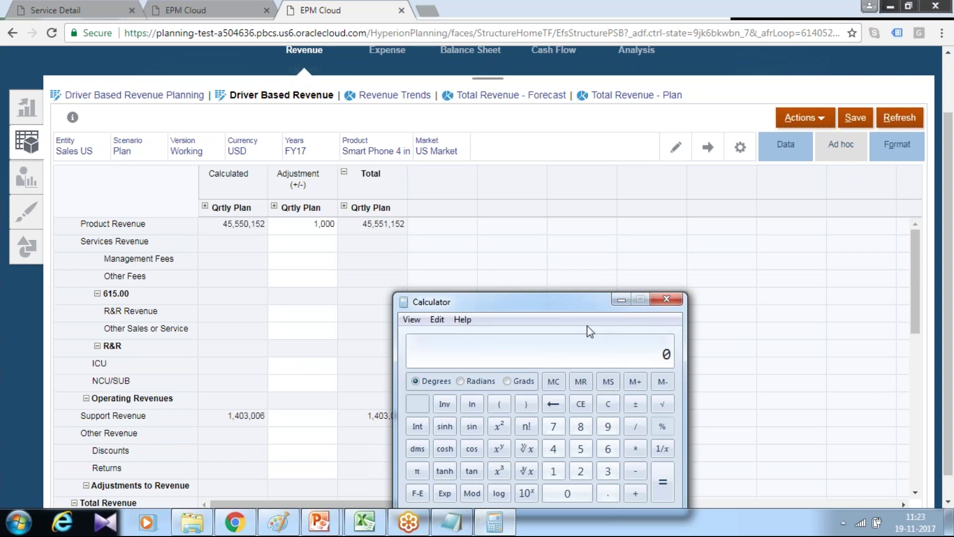
{"action": "type", "text": "45551552"}
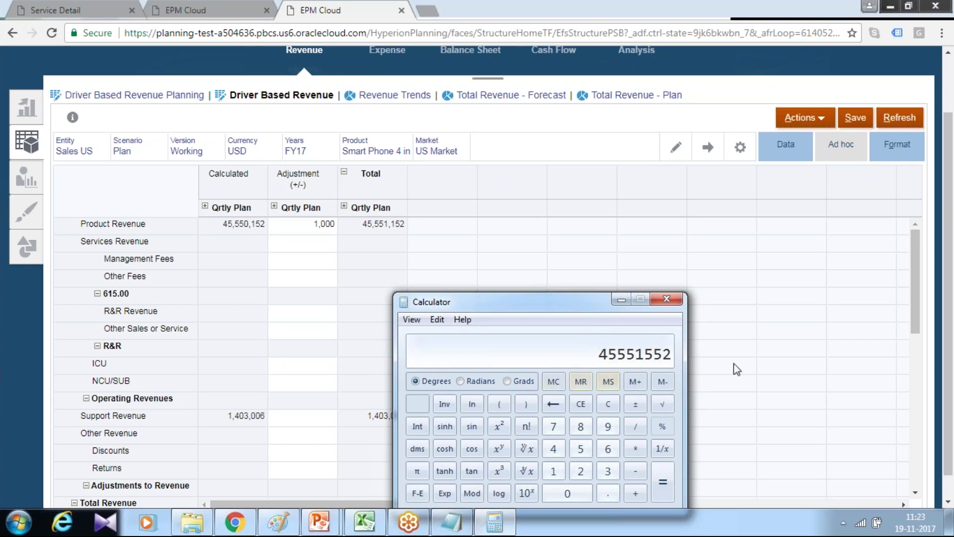
{"action": "type", "text": "45"}
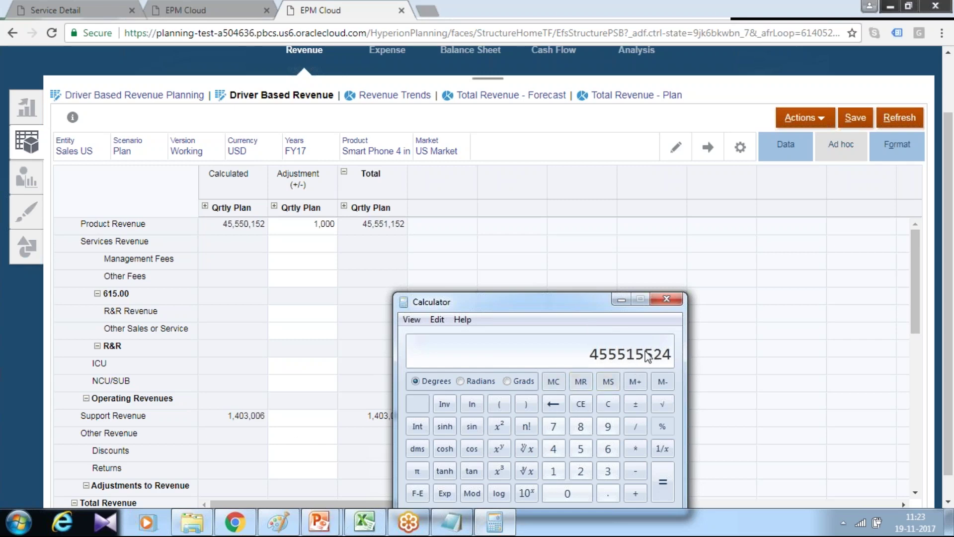
{"action": "type", "text": "551"}
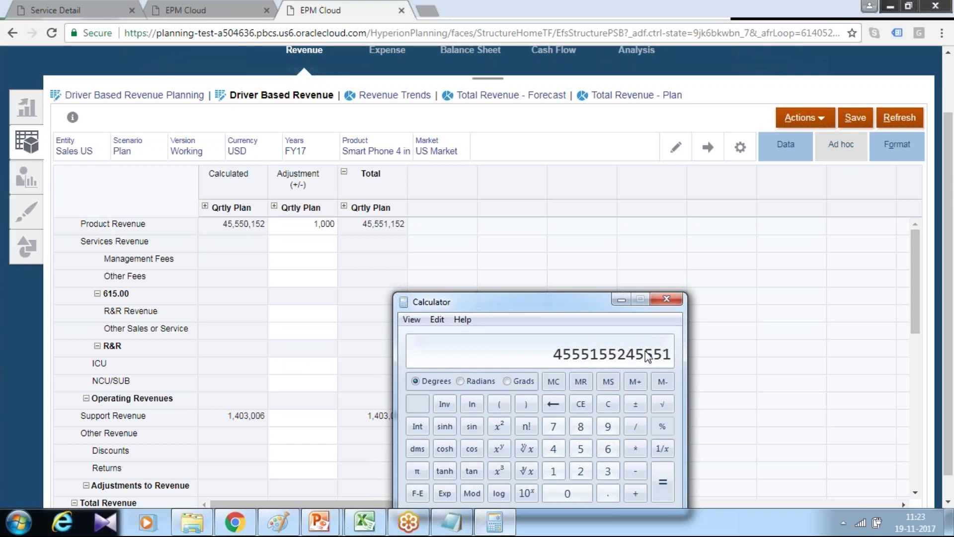
{"action": "type", "text": "152"}
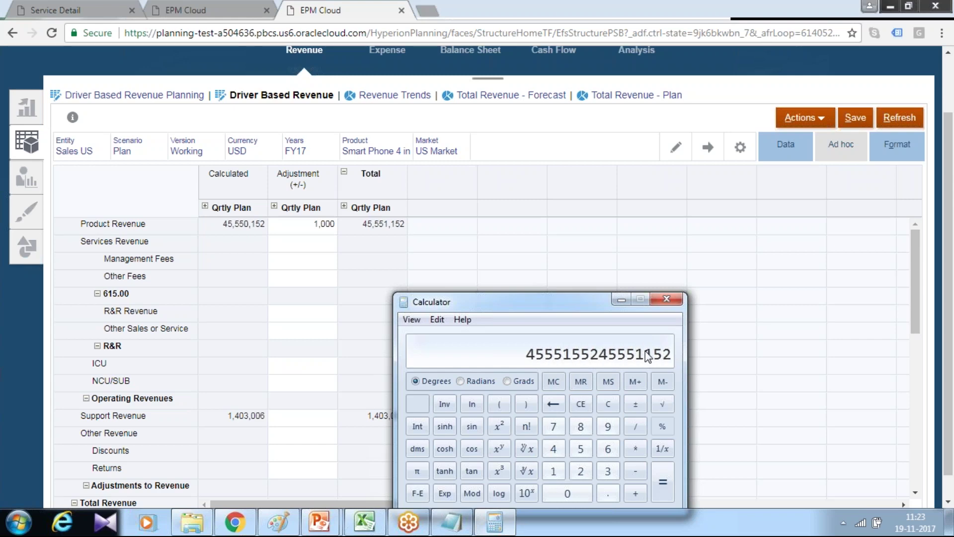
{"action": "key", "text": "Escape"}
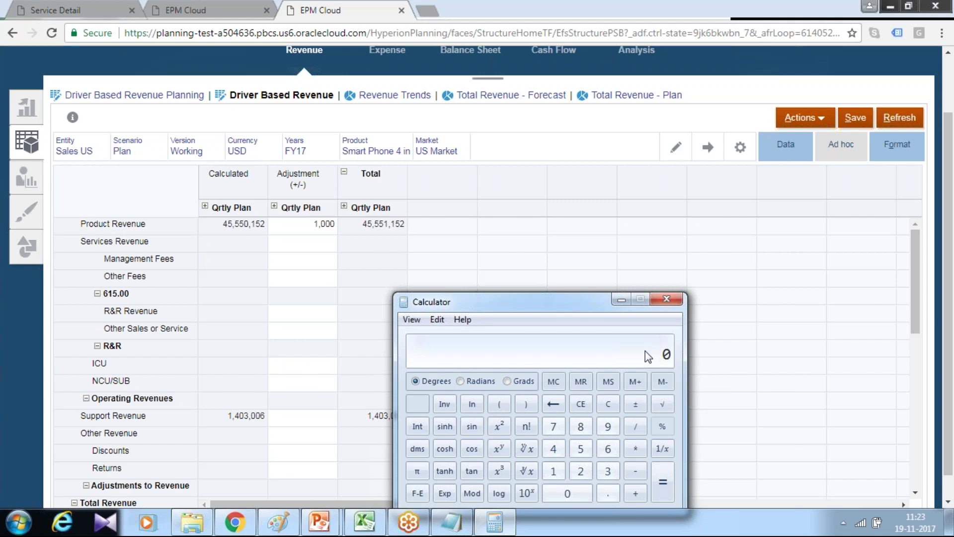
{"action": "type", "text": "45551"}
{"action": "type", "text": "152/100"}
{"action": "type", "text": "*19"}
{"action": "type", "text": ".8"}
{"action": "type", "text": "521"}
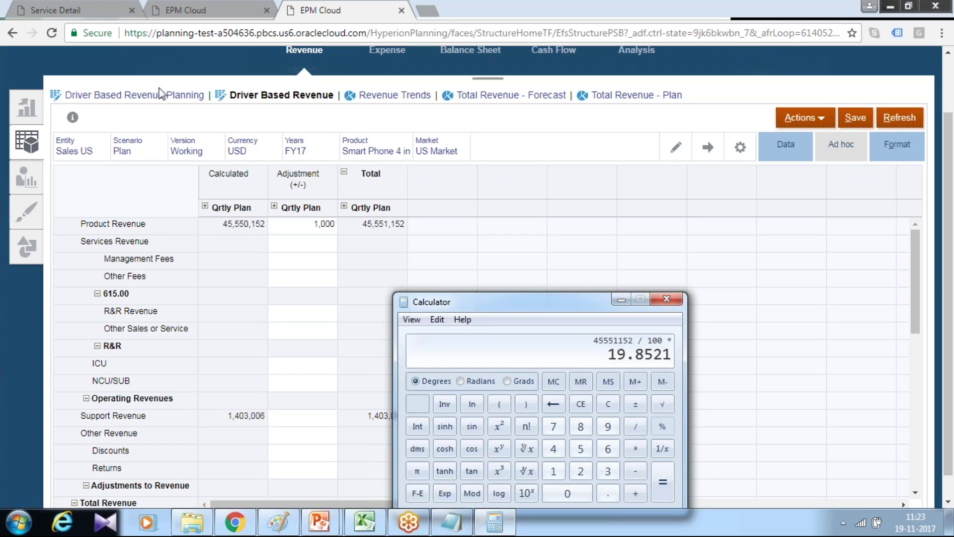
Read the full Overhead % on Driver Based Revenue Planning and calculate the overhead amount in Calculator
{"action": "left_click", "coordinate": [160, 94]}
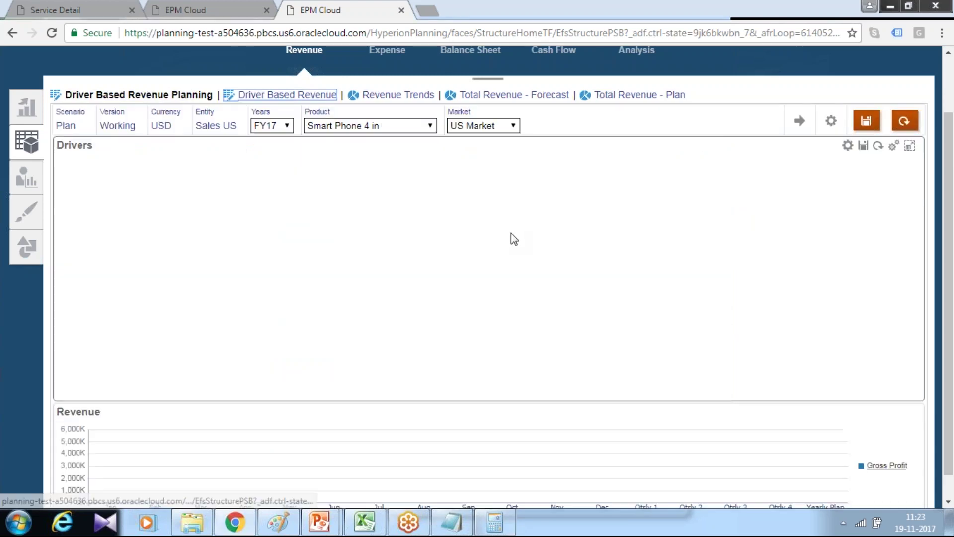
{"action": "scroll", "coordinate": [511, 234], "scroll_direction": "down", "scroll_amount": 1}
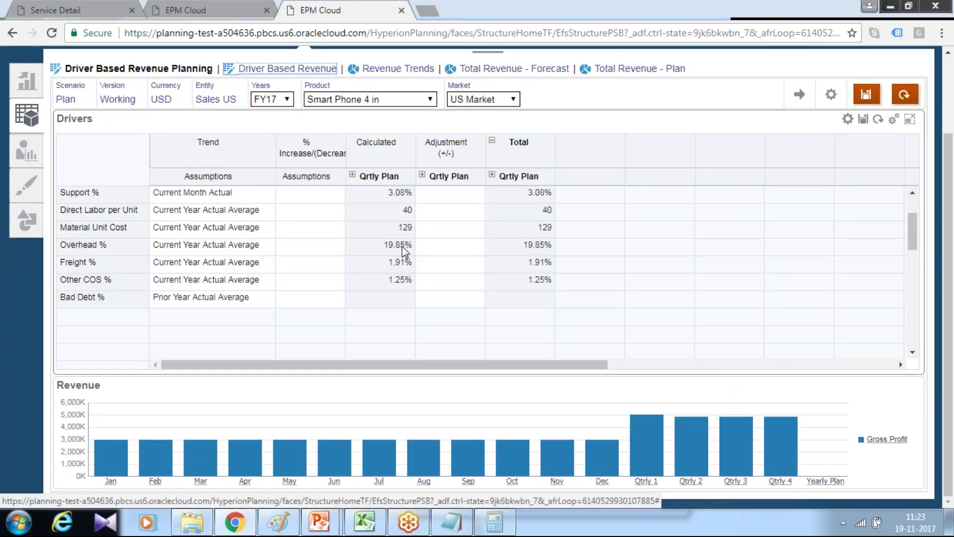
{"action": "left_click", "coordinate": [396, 247]}
{"action": "key", "text": "alt+Tab"}
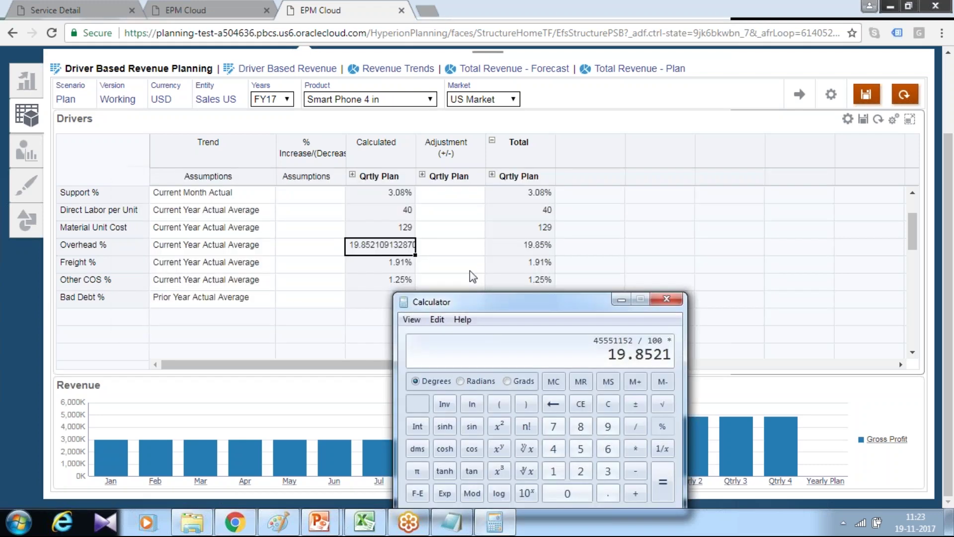
{"action": "left_click", "coordinate": [637, 448]}
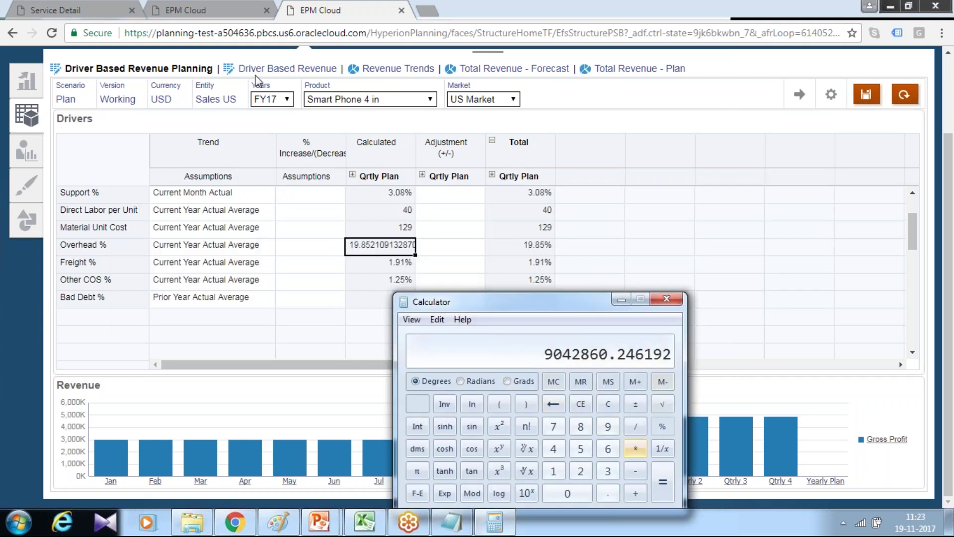
{"action": "key", "text": "alt+Tab"}
Compare the Driver Based Revenue Overhead amount against the Calculator result
{"action": "left_click", "coordinate": [286, 68]}
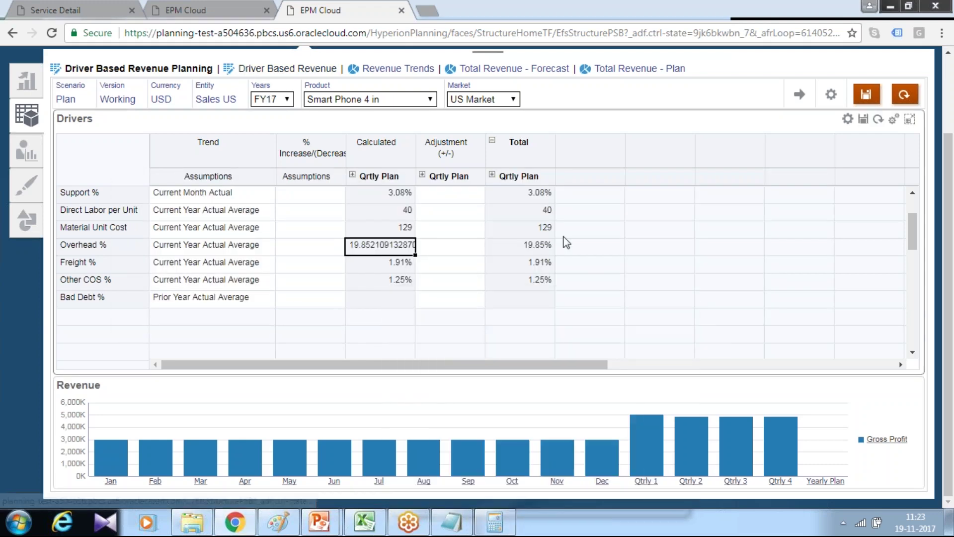
{"action": "scroll", "coordinate": [455, 281], "scroll_direction": "down", "scroll_amount": 3}
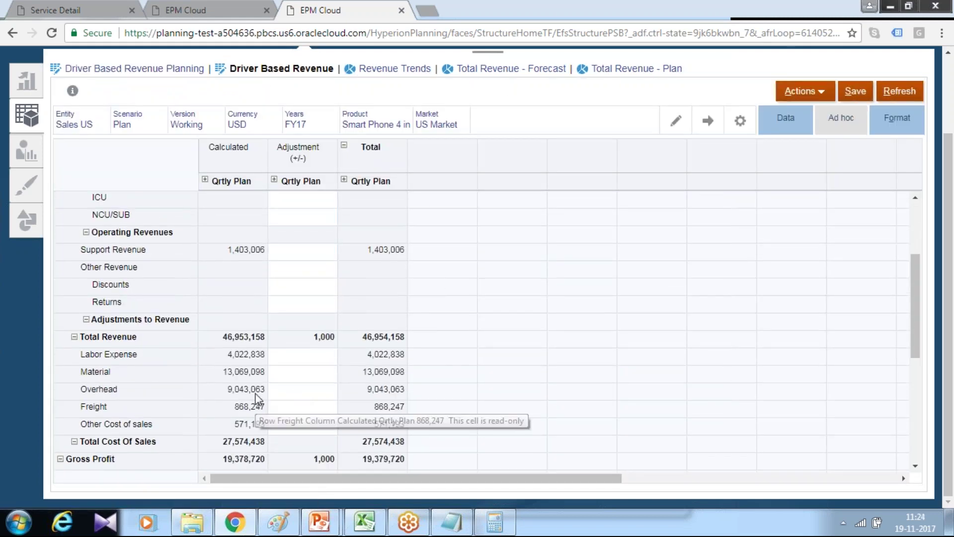
{"action": "left_click", "coordinate": [251, 390]}
{"action": "key", "text": "alt+Tab"}
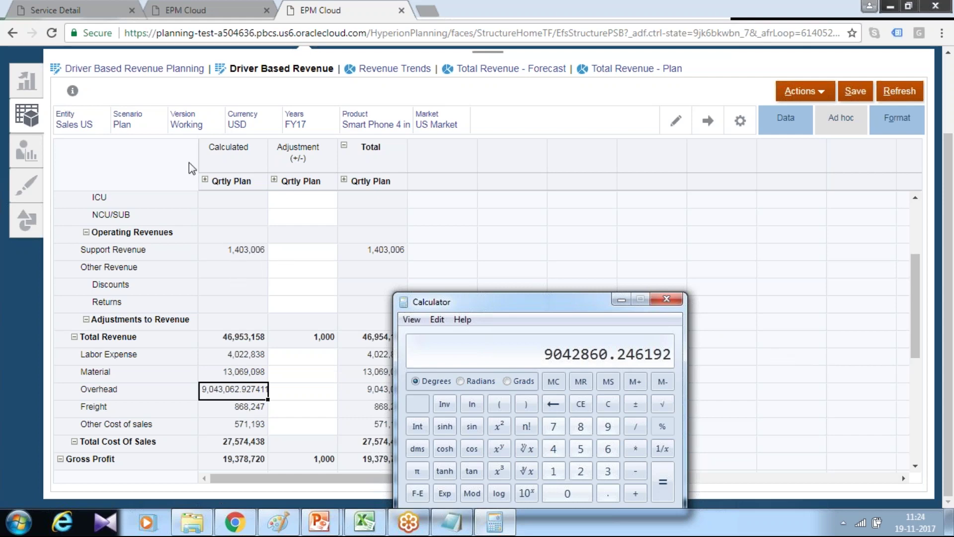
{"action": "left_click", "coordinate": [194, 69]}
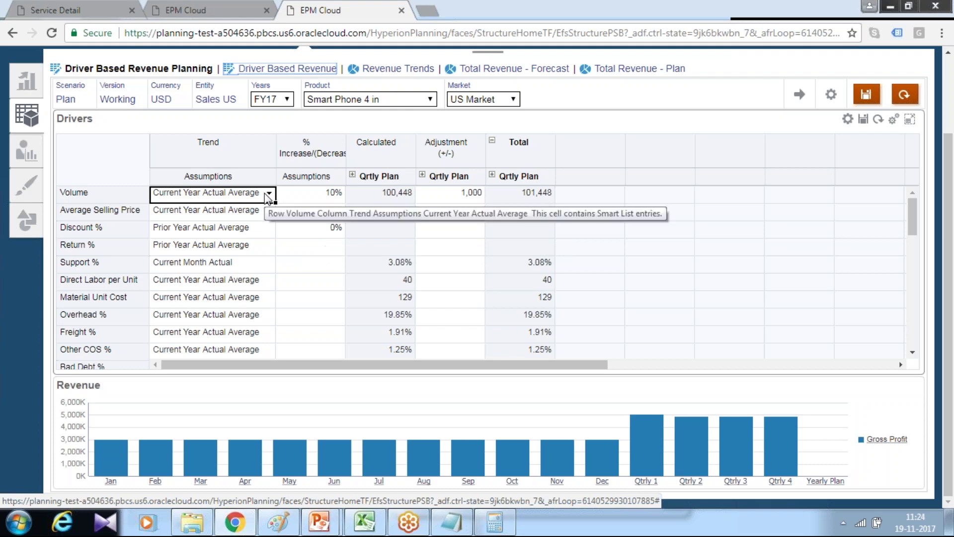
{"action": "scroll", "coordinate": [348, 223], "scroll_direction": "down", "scroll_amount": 2}
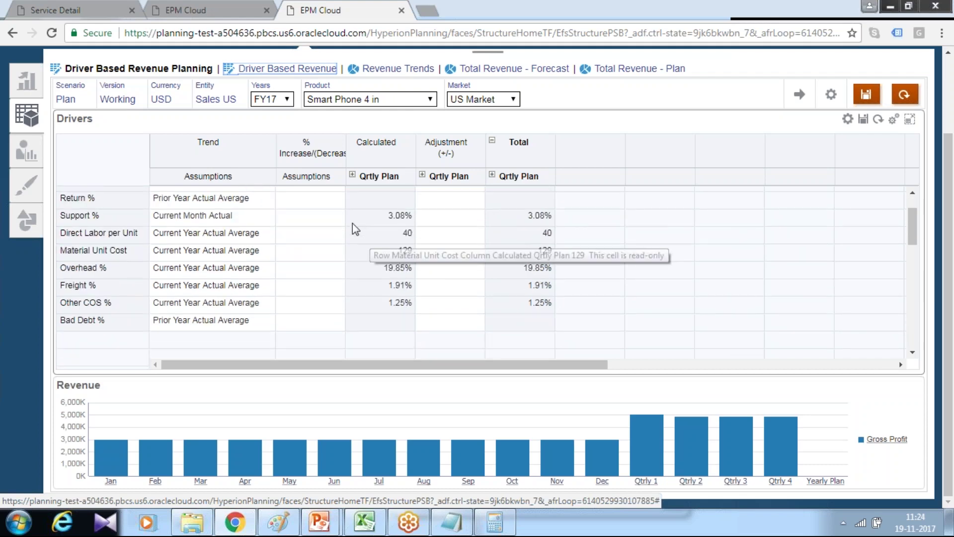
{"action": "scroll", "coordinate": [353, 228], "scroll_direction": "up", "scroll_amount": 2}
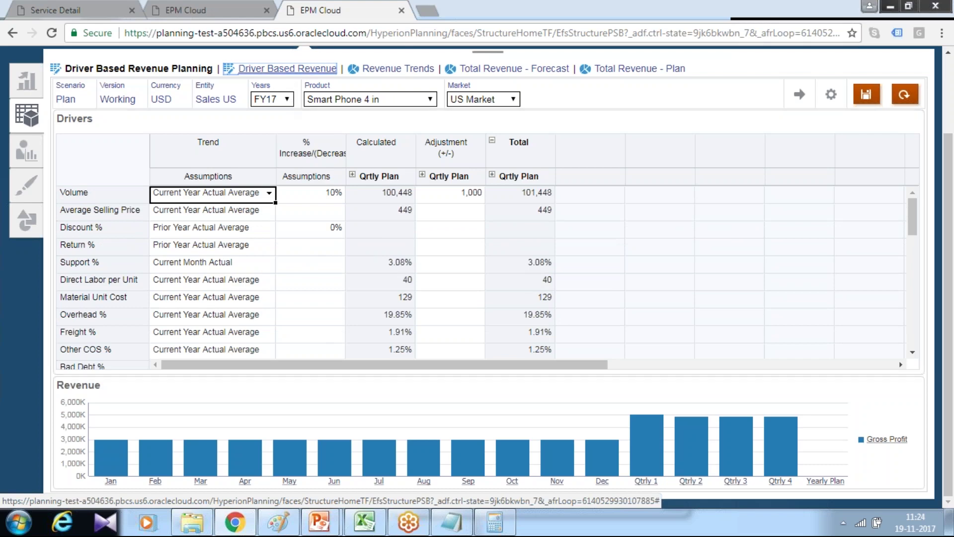
{"action": "left_click", "coordinate": [287, 69]}
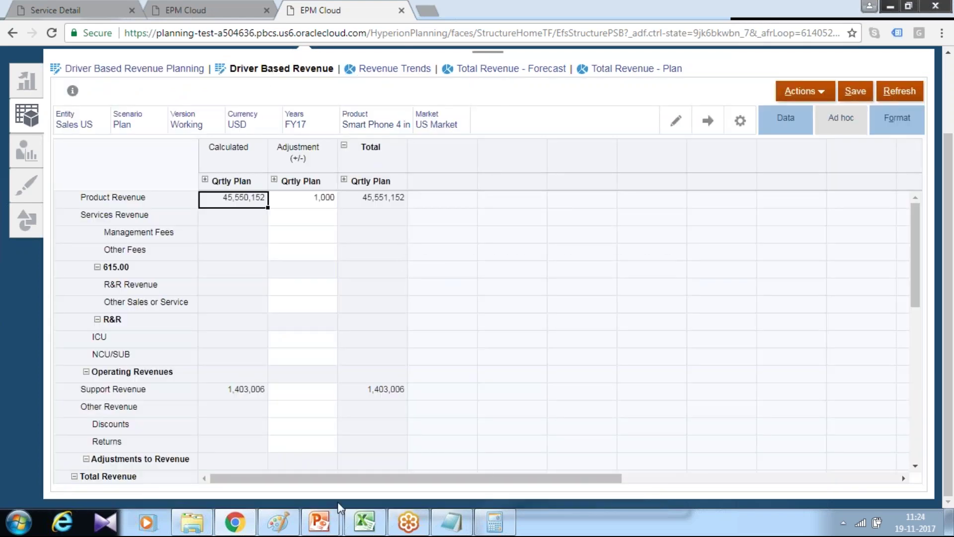
Resume the PowerPoint slide show on the Driver Based Revenue slide
{"action": "mouse_move", "coordinate": [328, 519]}
{"action": "left_click", "coordinate": [408, 447]}
{"action": "left_click", "coordinate": [583, 309]}
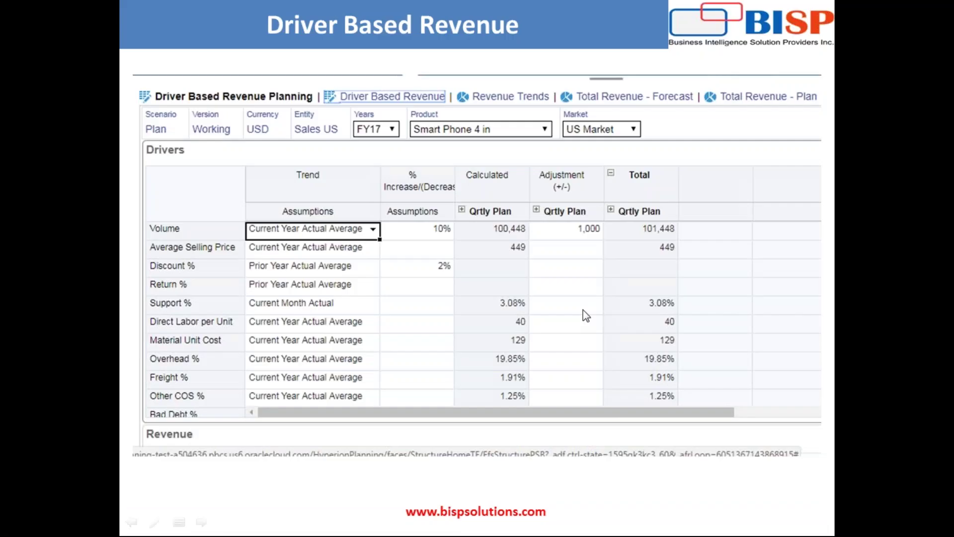